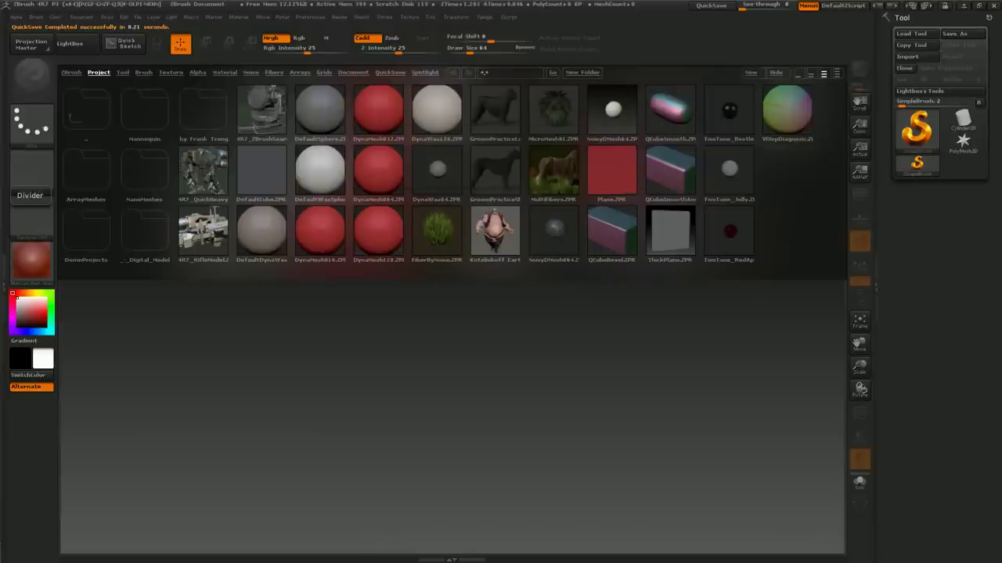
# Load DemoSoldier.ZTL from the LightBox Tool tab.
pyautogui.click(123, 72)
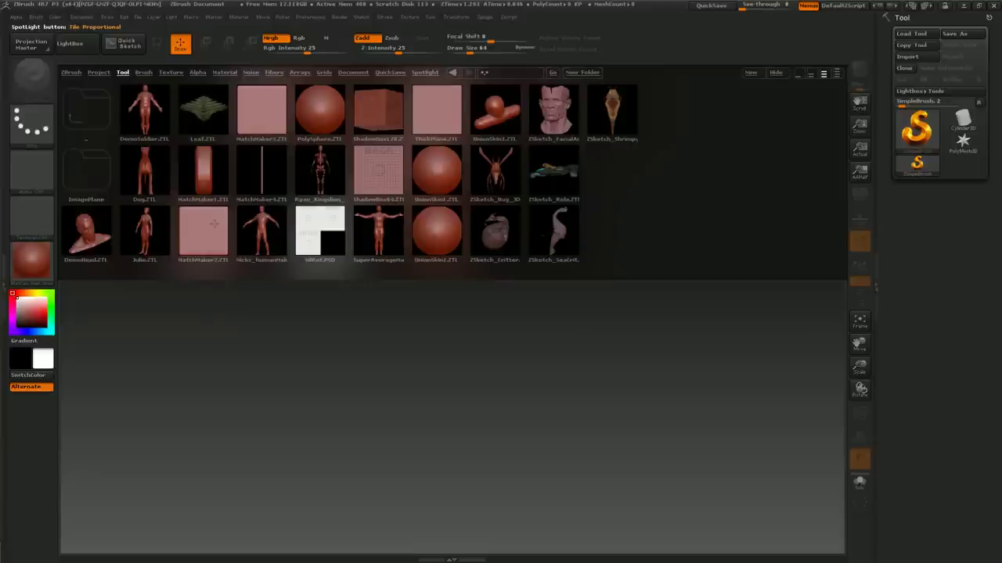
pyautogui.doubleClick(145, 109)
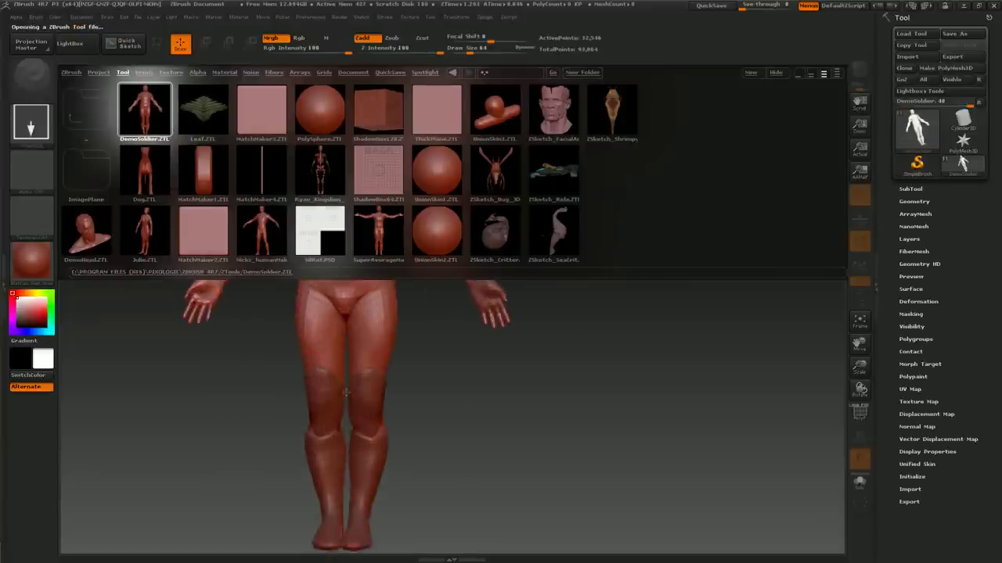
# Draw the DemoSoldier body alone on the canvas in Edit mode and centre it.
pyautogui.click(70, 43)
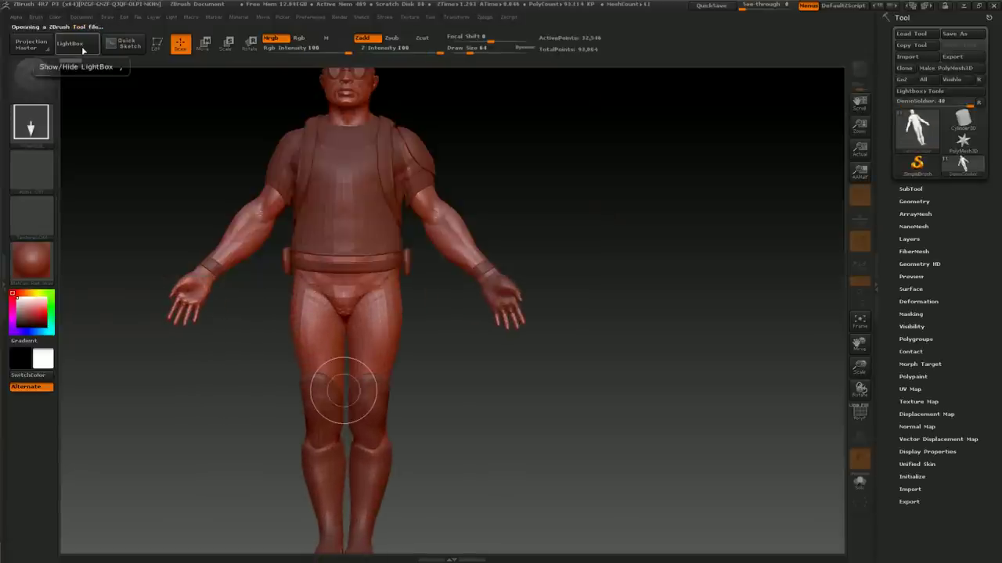
pyautogui.click(911, 188)
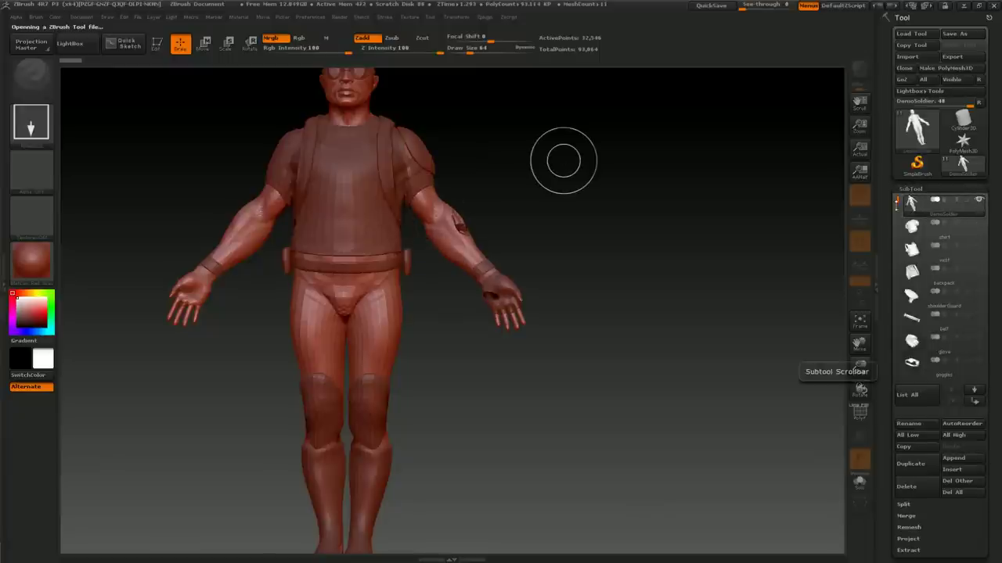
pyautogui.moveTo(545, 253); pyautogui.dragTo(616, 279)
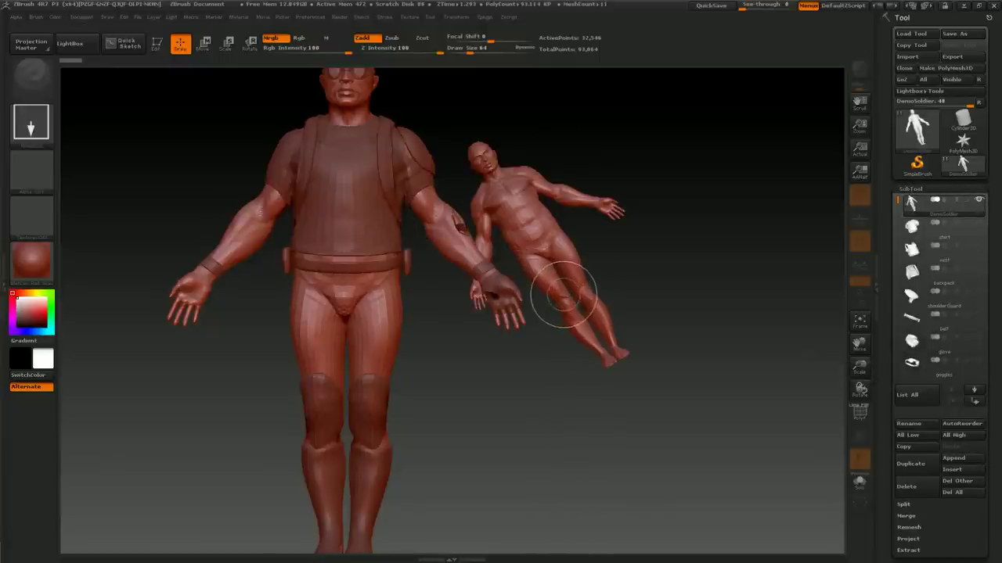
pyautogui.press('t')
pyautogui.hotkey('ctrl', 'n')
pyautogui.moveTo(635, 277)
pyautogui.keyDown('shift'); pyautogui.mouseDown()
pyautogui.moveTo(629, 297)
pyautogui.moveTo(499, 324)
pyautogui.moveTo(230, 346)
pyautogui.mouseUp(); pyautogui.keyUp('shift')
# Apply a plain grey MatCap material and frame the upper body.
pyautogui.click(31, 262)
pyautogui.click(407, 347)
pyautogui.keyDown('alt'); pyautogui.moveTo(501, 313); pyautogui.dragTo(476, 226); pyautogui.keyUp('alt')
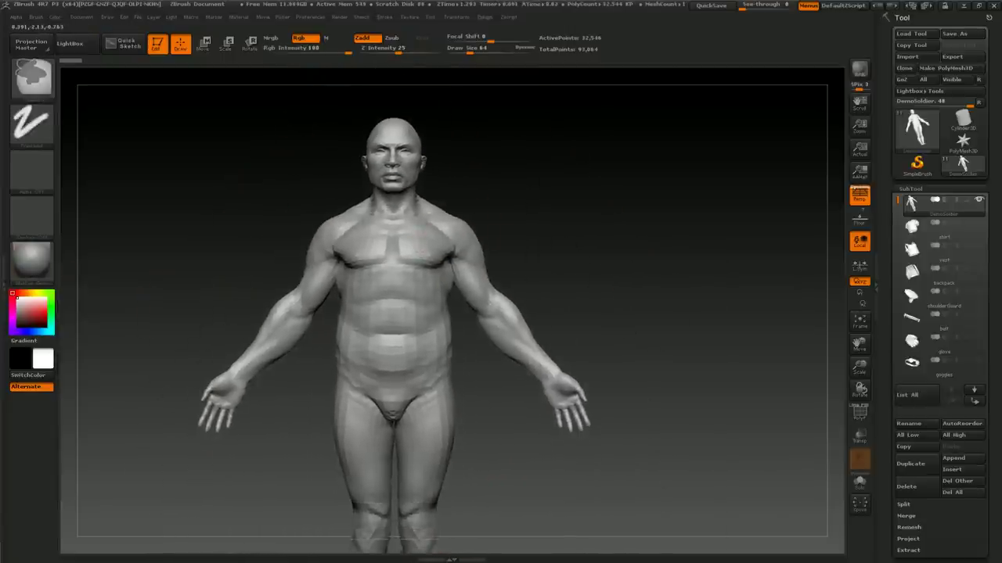
# Zoom in on the torso and raise Draw Size from 64 to 97.
pyautogui.keyDown('alt'); pyautogui.moveTo(418, 237); pyautogui.dragTo(451, 297); pyautogui.keyUp('alt')
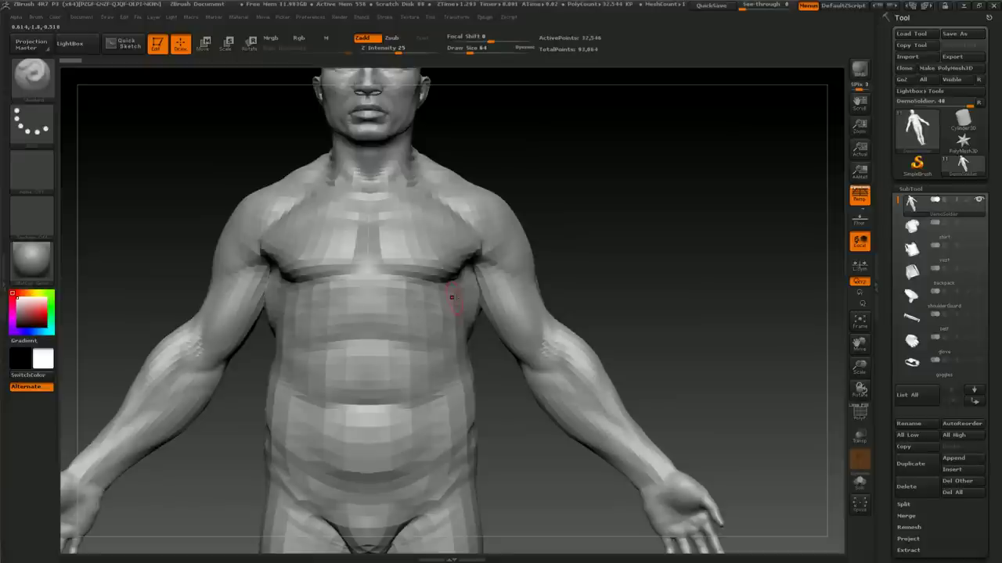
pyautogui.press('s')
pyautogui.moveTo(416, 237); pyautogui.dragTo(429, 235)
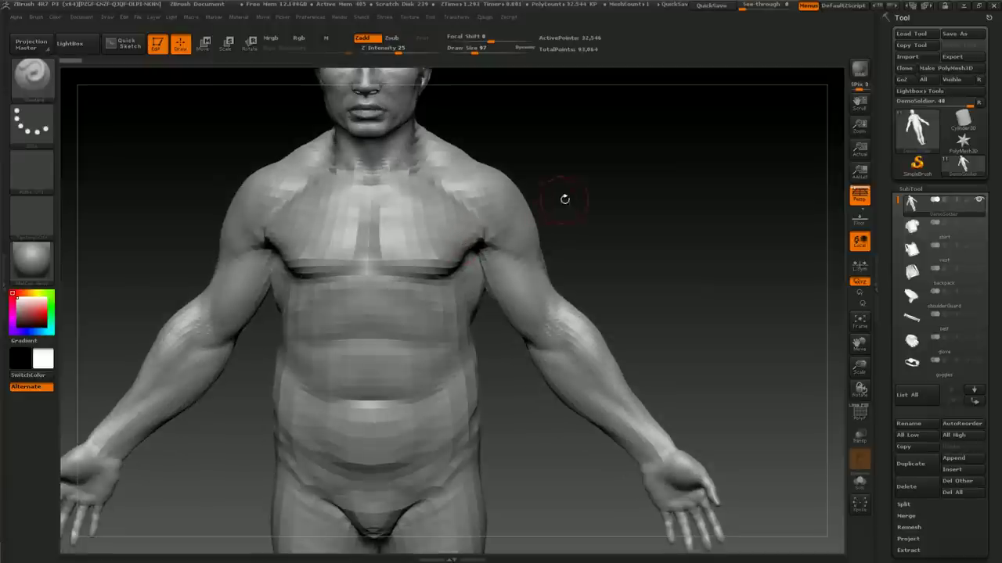
# Step up one subdivision level and undo the test mask on the right chest.
pyautogui.hotkey('ctrl', 'd')
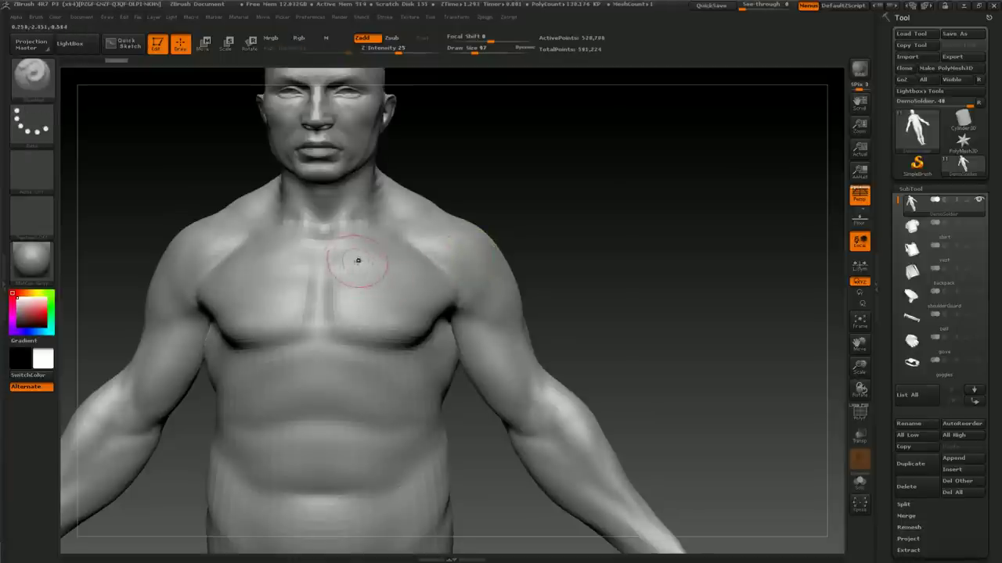
pyautogui.keyDown('ctrl'); pyautogui.moveTo(353, 261); pyautogui.dragTo(422, 313); pyautogui.keyUp('ctrl')
pyautogui.hotkey('ctrl', 'z')
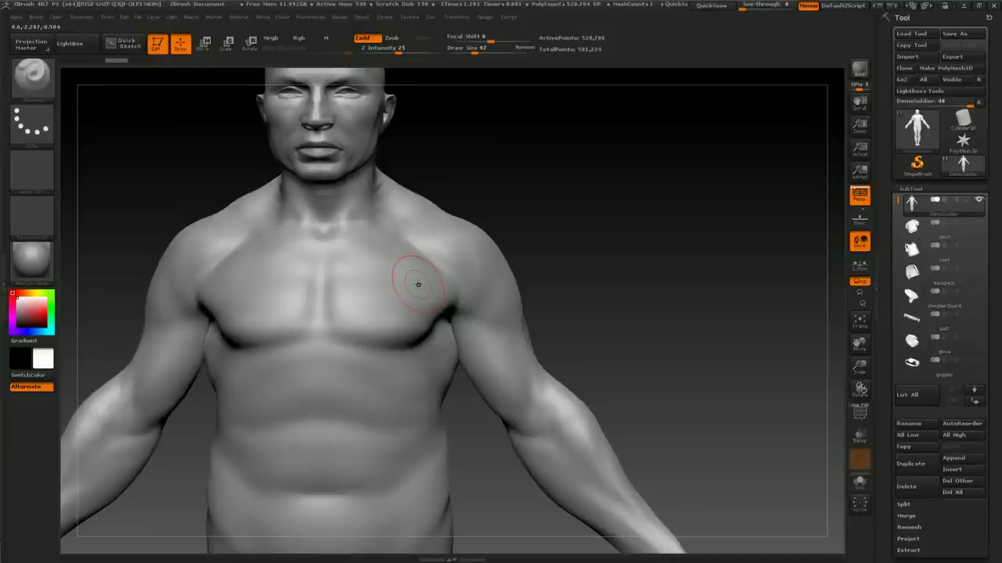
# Set Draw Size to 65, choose the Topology brush and collapse the SubTool list.
pyautogui.press('s')
pyautogui.moveTo(345, 235); pyautogui.dragTo(336, 234)
pyautogui.press('b')
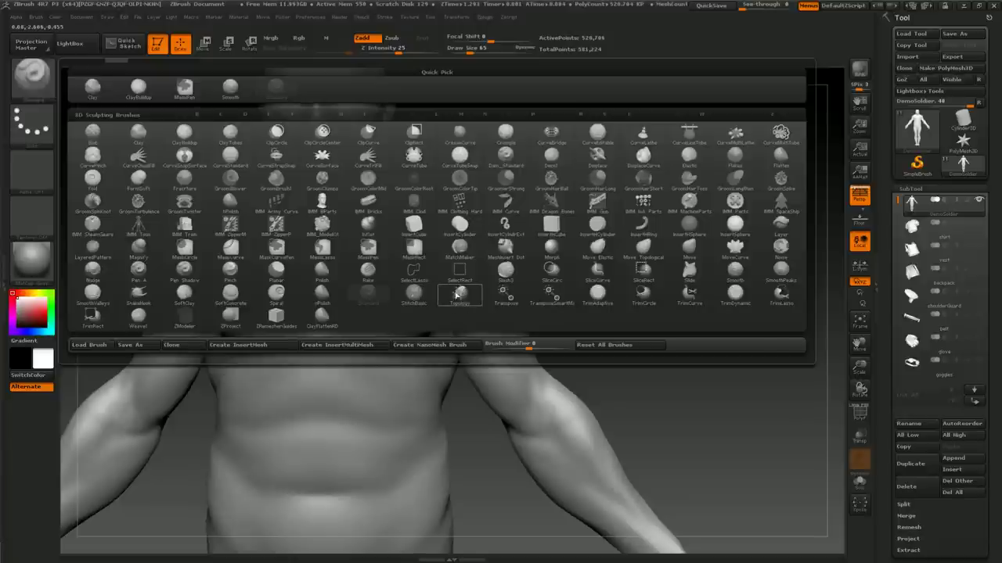
pyautogui.click(460, 294)
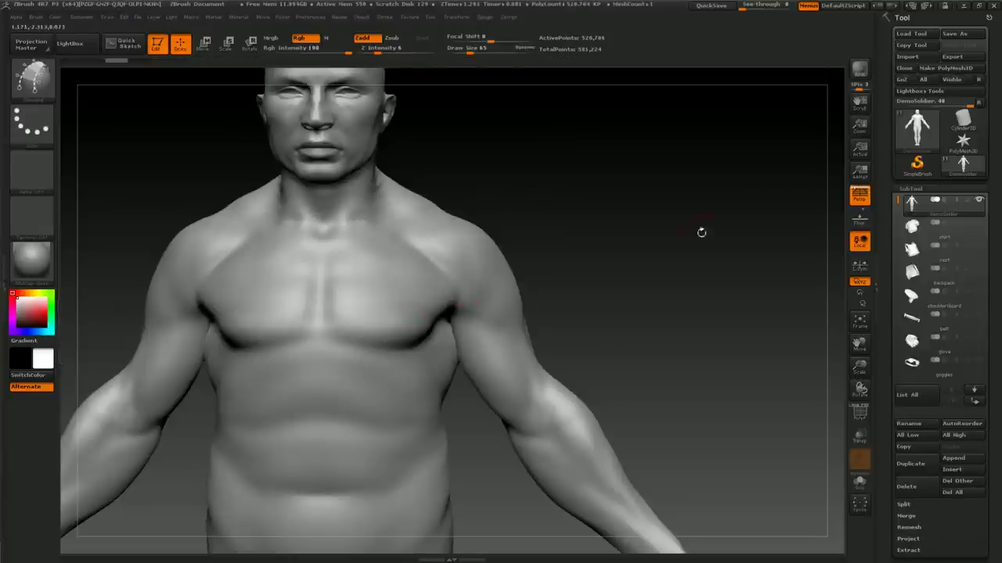
pyautogui.click(911, 189)
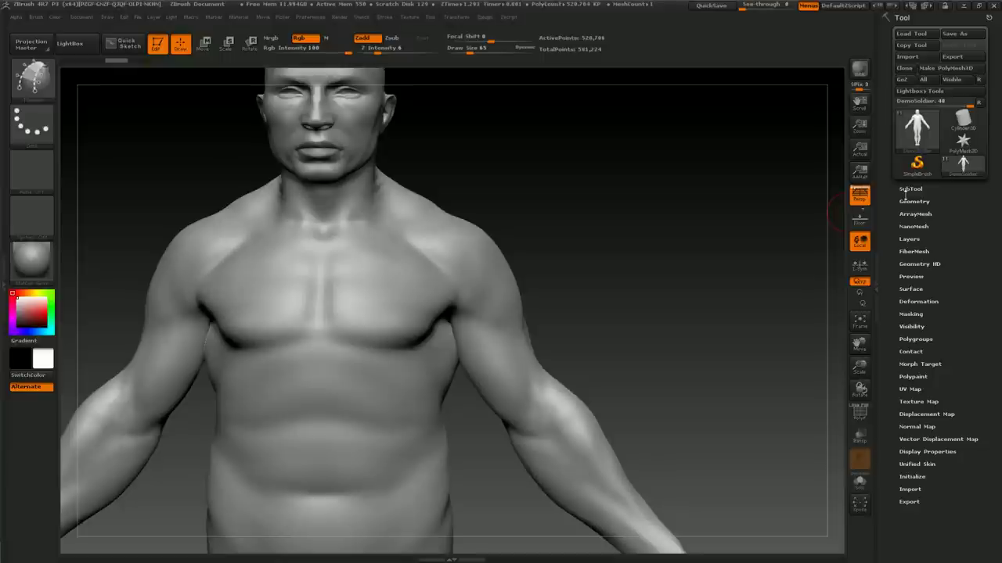
# Delete the lower subdivision levels in Tool > Geometry and set Draw Size to 42.
pyautogui.click(924, 201)
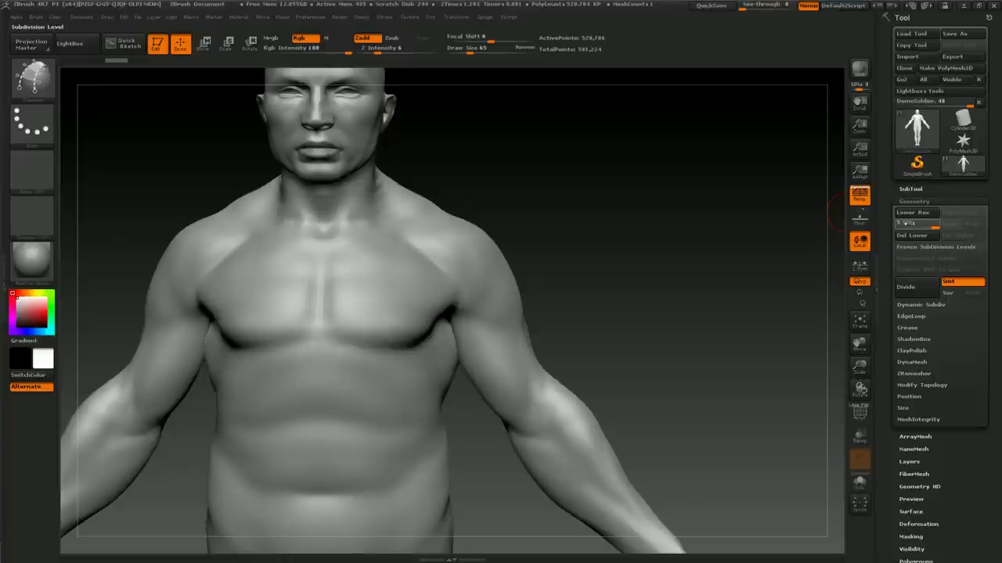
pyautogui.click(900, 237)
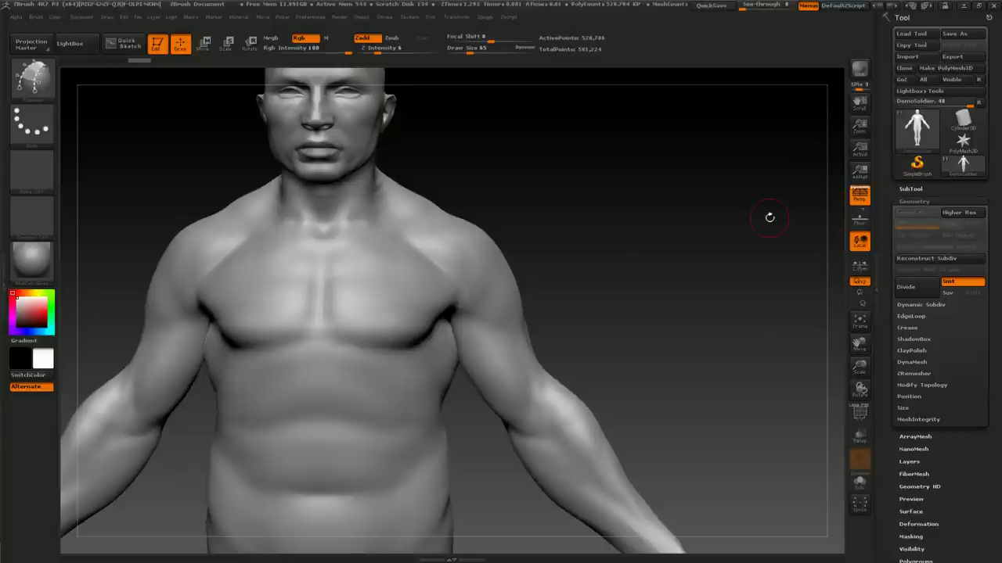
pyautogui.moveTo(503, 216); pyautogui.dragTo(493, 223)
pyautogui.write('s42')
pyautogui.press('Return')
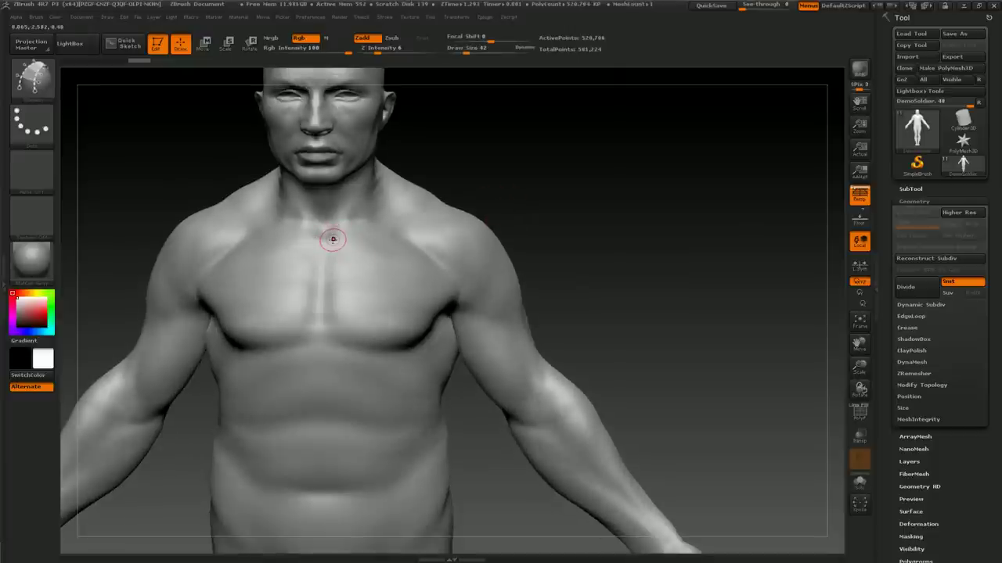
# Draw topology curves down the sternum, toward the shoulder, across the lower chest and along the collarbone.
pyautogui.moveTo(333, 229); pyautogui.dragTo(333, 273)
pyautogui.moveTo(332, 320); pyautogui.dragTo(343, 360)
pyautogui.moveTo(537, 224); pyautogui.dragTo(509, 270)
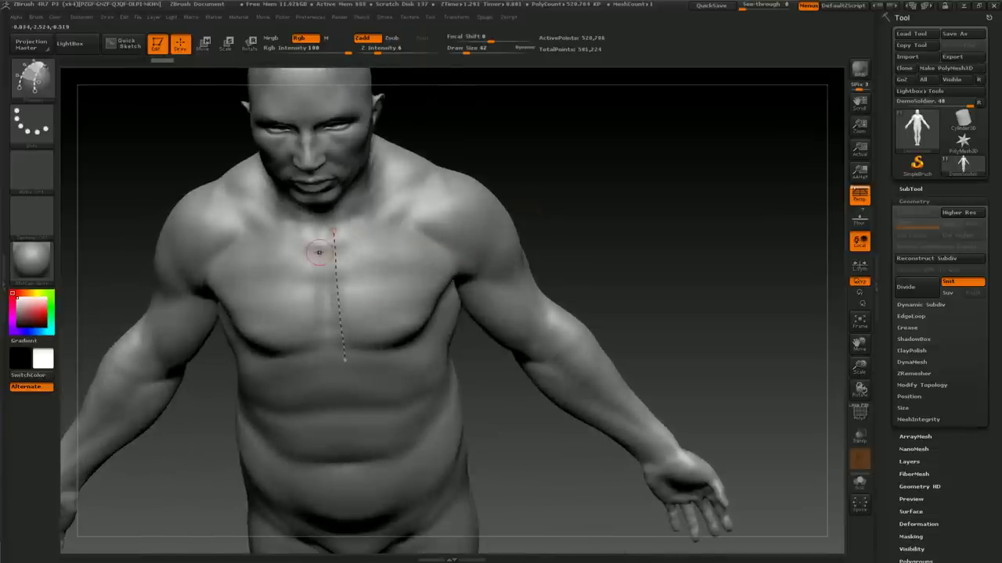
pyautogui.moveTo(333, 250); pyautogui.dragTo(421, 217)
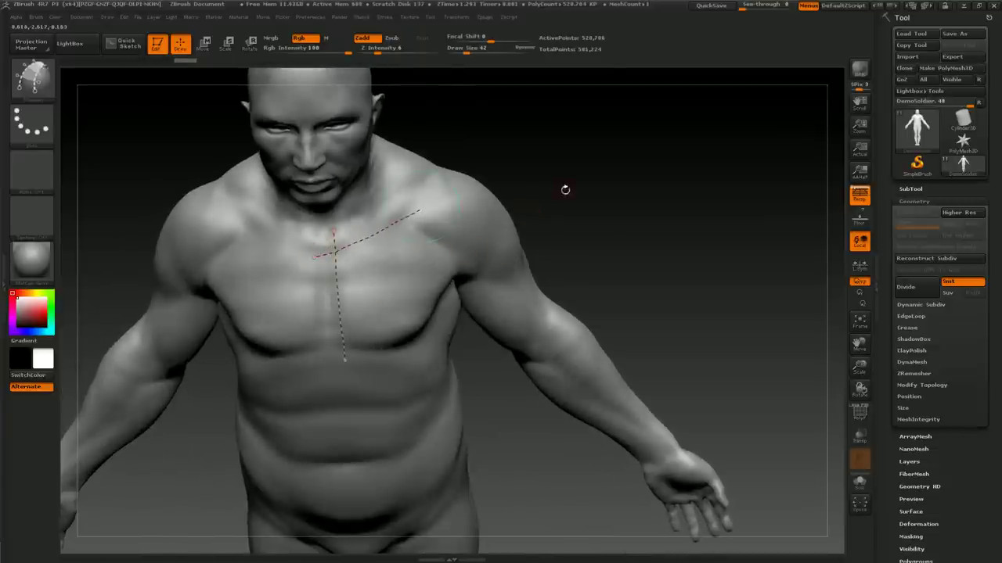
pyautogui.moveTo(564, 188); pyautogui.dragTo(564, 169)
pyautogui.moveTo(323, 345); pyautogui.dragTo(419, 328)
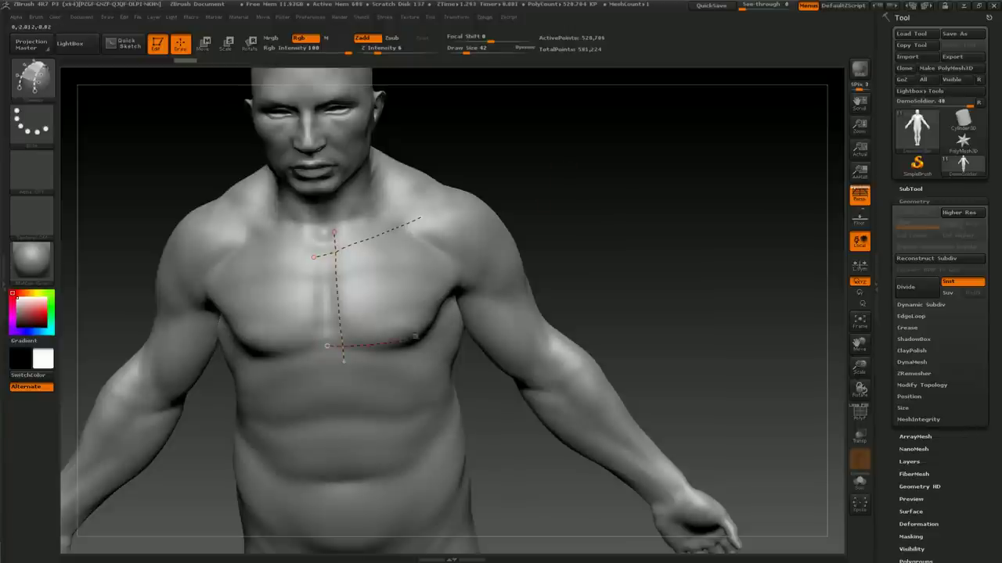
pyautogui.moveTo(578, 263)
pyautogui.mouseDown()
pyautogui.moveTo(547, 224)
pyautogui.moveTo(362, 283)
pyautogui.moveTo(438, 237)
pyautogui.mouseUp()
pyautogui.moveTo(541, 199); pyautogui.dragTo(540, 172)
pyautogui.moveTo(338, 196); pyautogui.dragTo(397, 238)
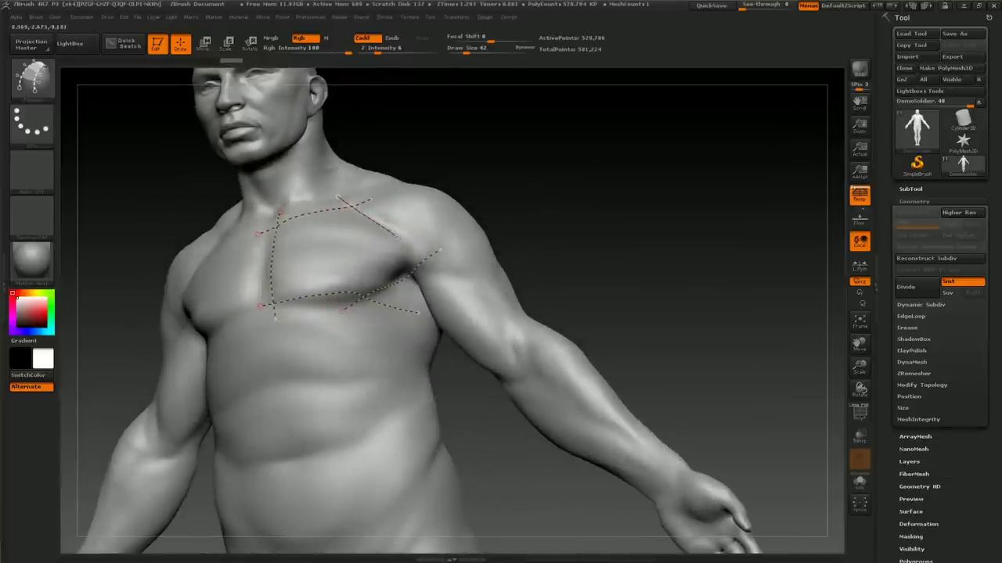
pyautogui.moveTo(518, 234)
pyautogui.mouseDown()
pyautogui.moveTo(496, 210)
pyautogui.moveTo(470, 213)
pyautogui.mouseUp()
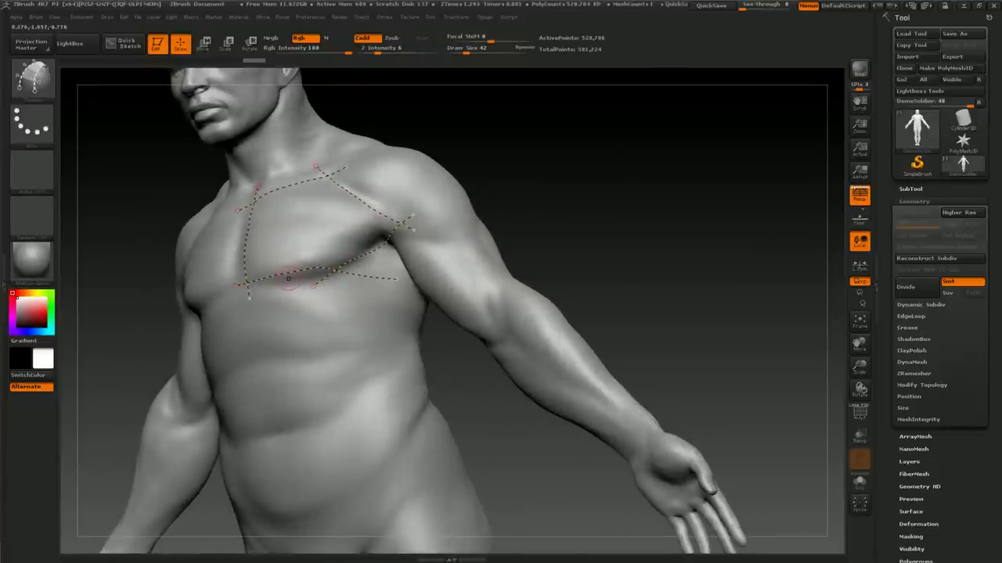
# Remove the curve below the shoulder, move the sternum end, and add a lower pectoral line.
pyautogui.keyDown('ctrl'); pyautogui.keyDown('alt'); pyautogui.keyDown('shift'); pyautogui.moveTo(287, 282); pyautogui.dragTo(304, 258); pyautogui.keyUp('shift'); pyautogui.keyUp('alt'); pyautogui.keyUp('ctrl')
pyautogui.hotkey('ctrl', 'z')
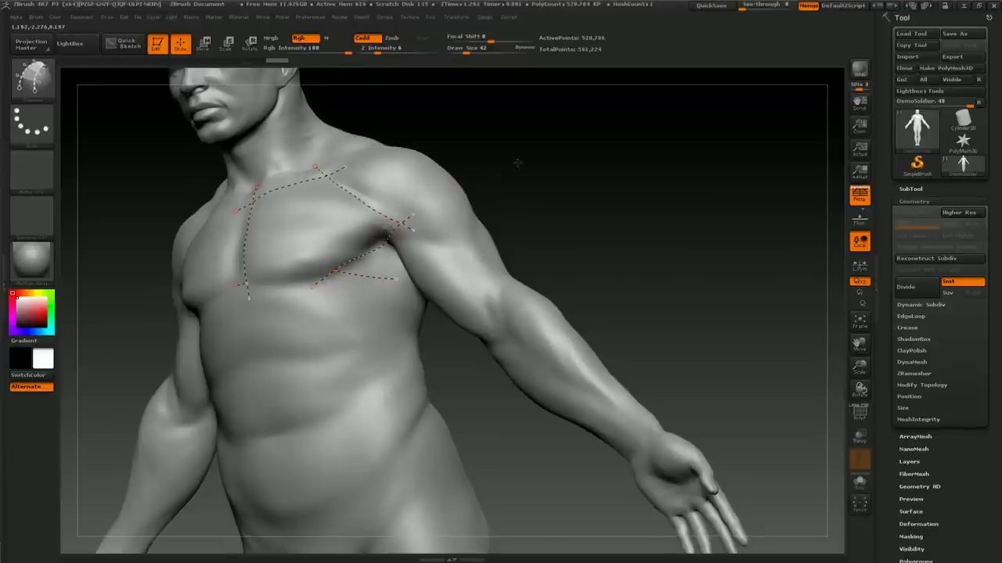
pyautogui.moveTo(516, 163); pyautogui.dragTo(425, 222)
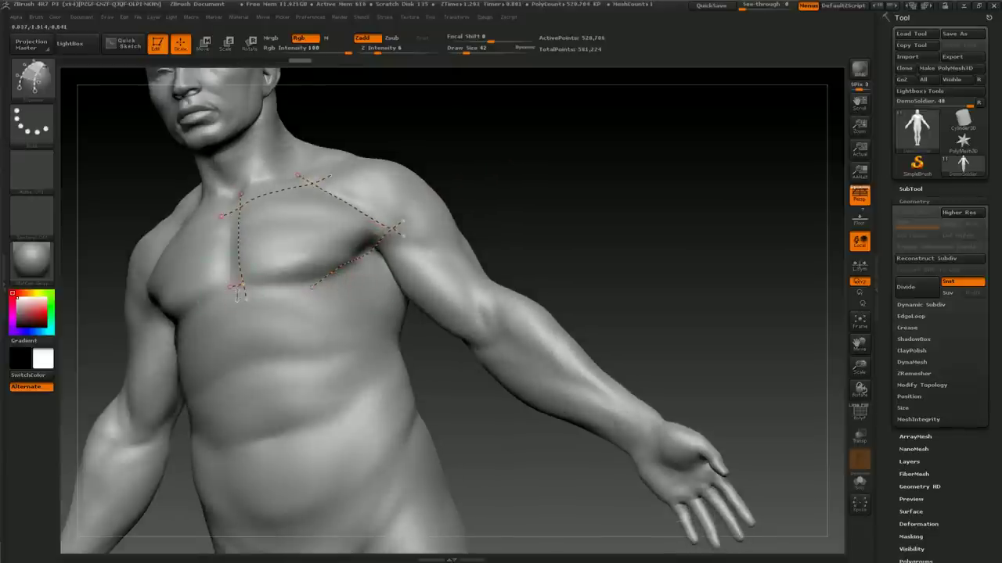
pyautogui.press(']')
pyautogui.press(']')
pyautogui.press('[')
pyautogui.press('[')
pyautogui.moveTo(313, 287); pyautogui.dragTo(387, 231)
pyautogui.moveTo(248, 300); pyautogui.dragTo(350, 273)
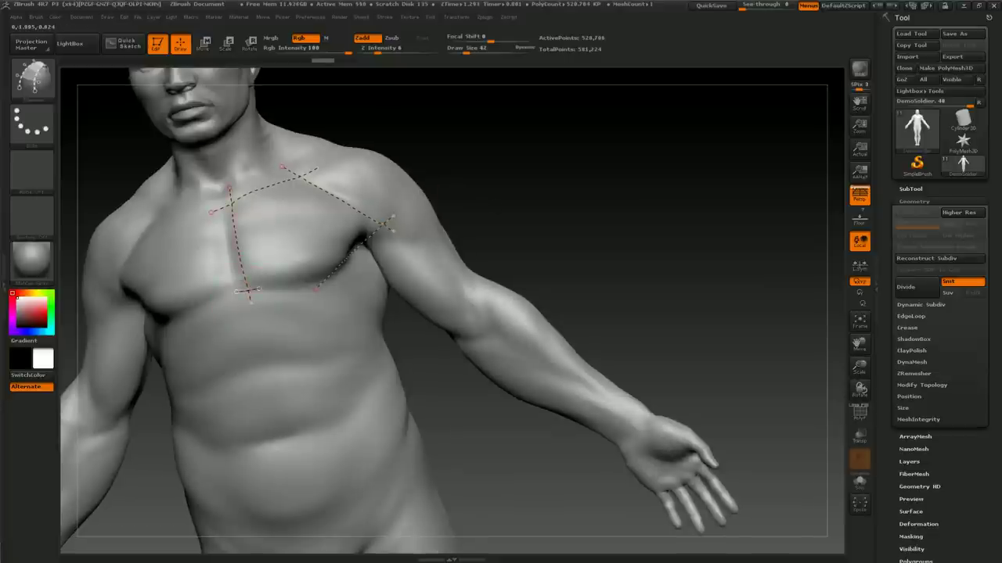
pyautogui.moveTo(472, 192); pyautogui.dragTo(466, 185)
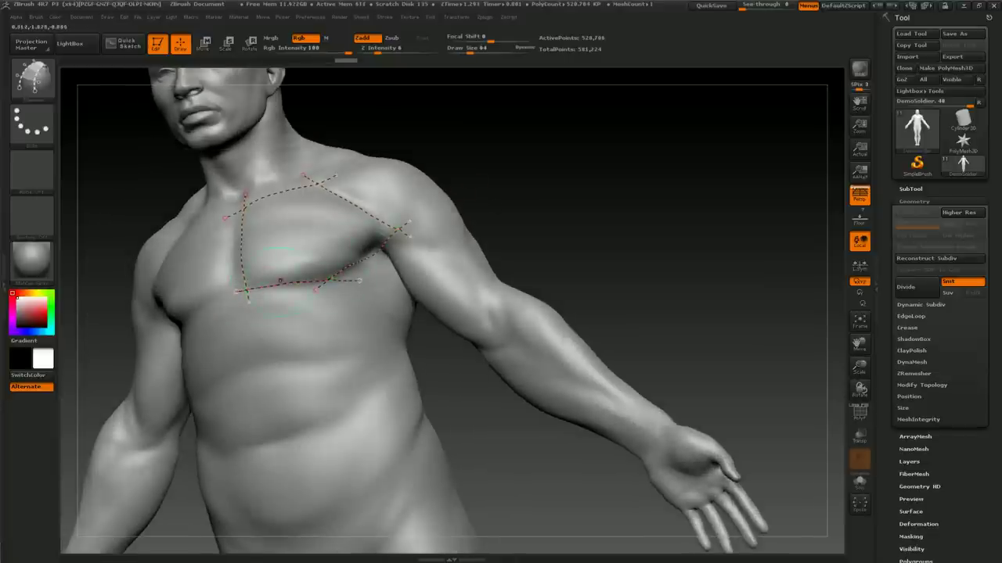
pyautogui.moveTo(501, 173); pyautogui.dragTo(508, 195)
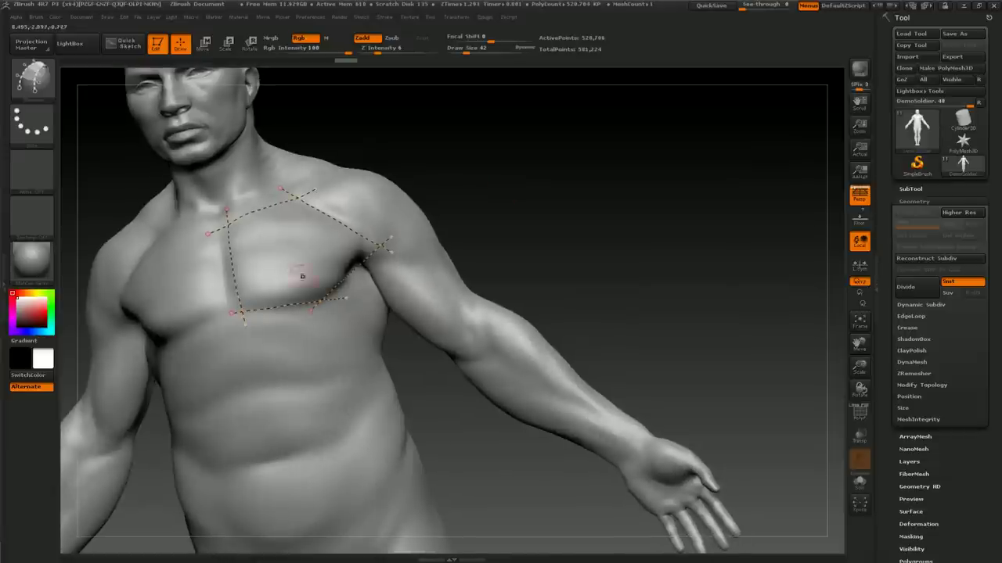
pyautogui.moveTo(211, 299); pyautogui.dragTo(353, 278)
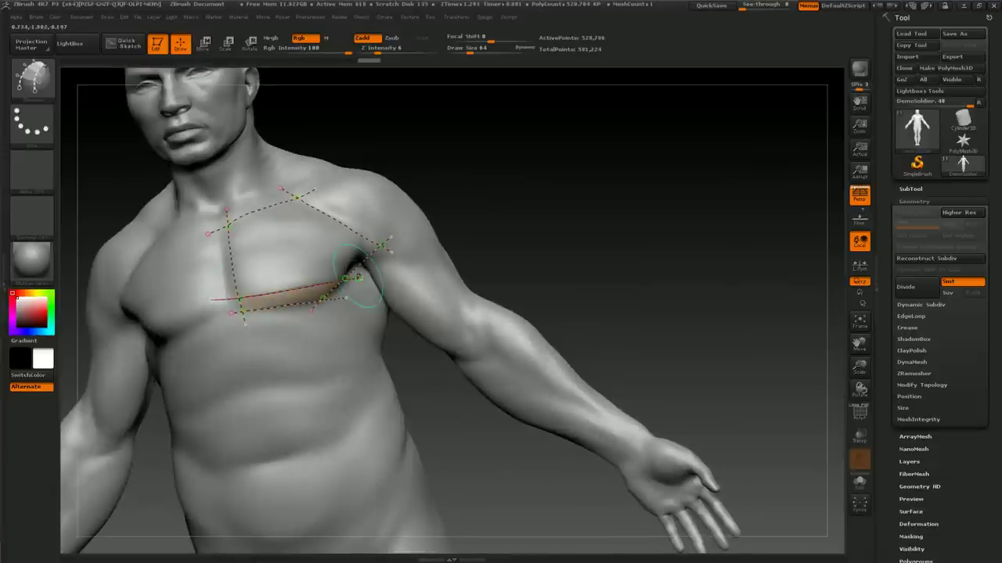
pyautogui.moveTo(509, 205)
pyautogui.mouseDown()
pyautogui.moveTo(533, 201)
pyautogui.moveTo(500, 196)
pyautogui.mouseUp()
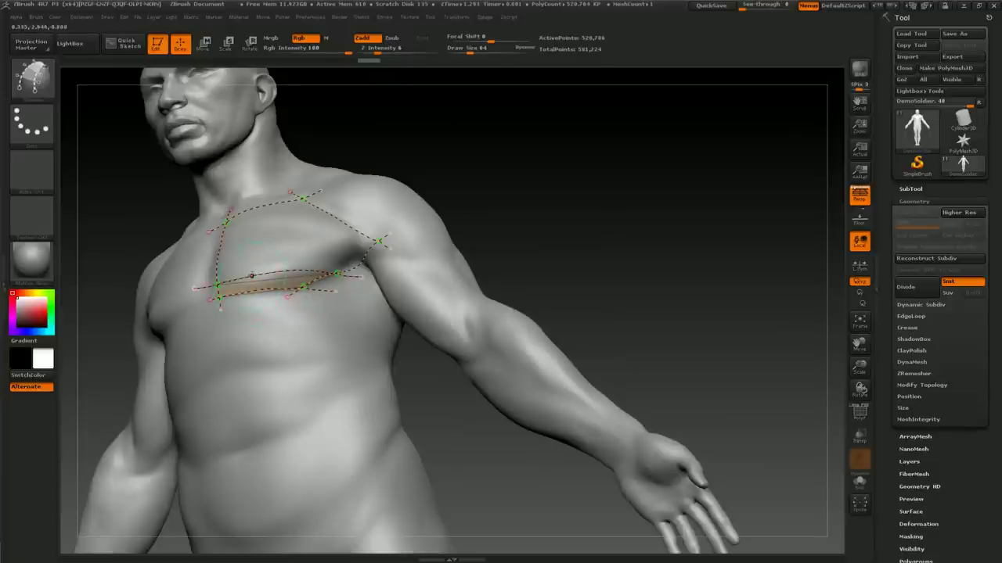
# Clear the shaded fill band, reshape the vertical chest curve, and call up SelectRect.
pyautogui.click(328, 321)
pyautogui.moveTo(487, 188); pyautogui.dragTo(461, 219)
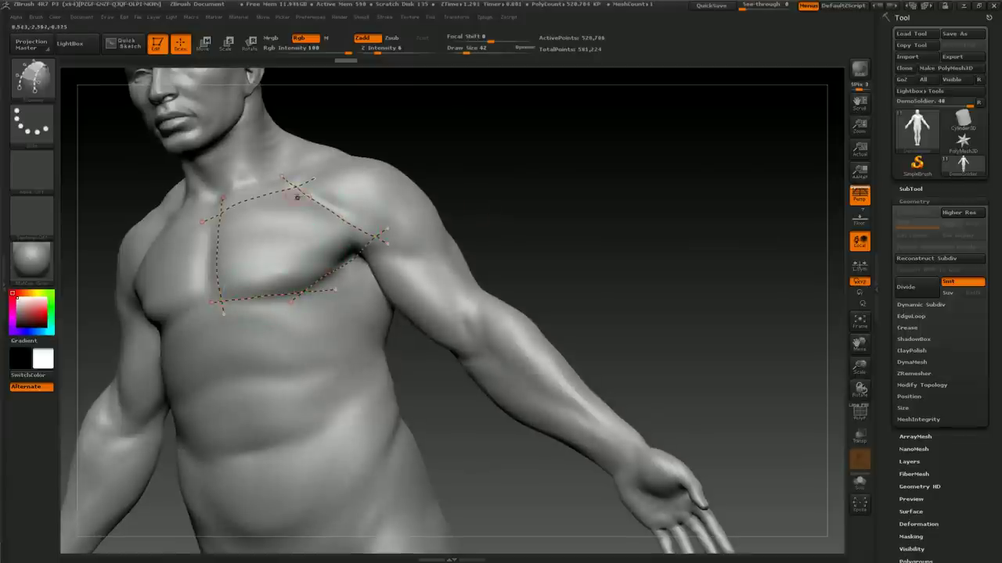
pyautogui.moveTo(222, 249); pyautogui.dragTo(214, 249)
pyautogui.press('b')
pyautogui.press('s')
pyautogui.press('r')
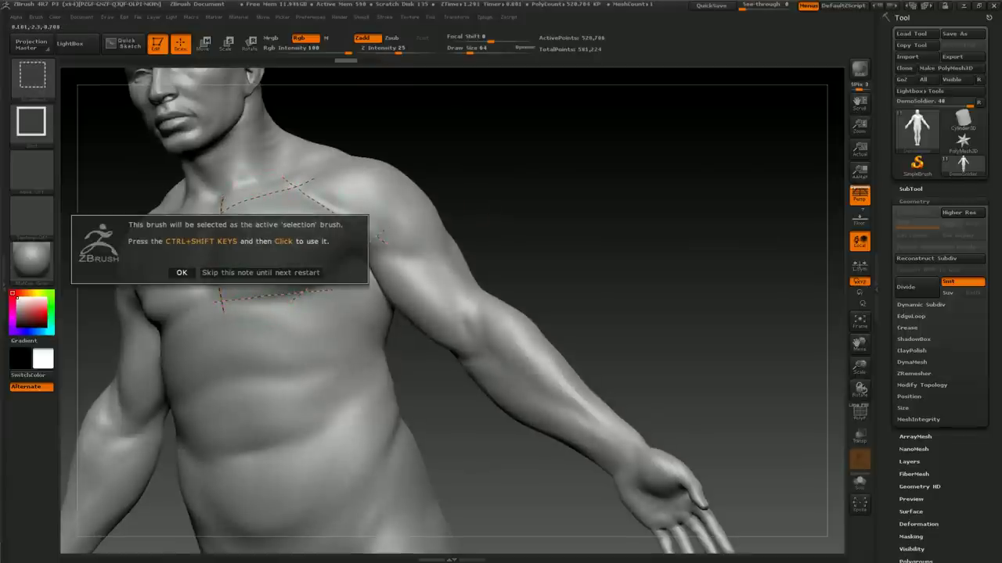
# Dismiss the selection brush note and return to the standard sculpting brush.
pyautogui.click(182, 272)
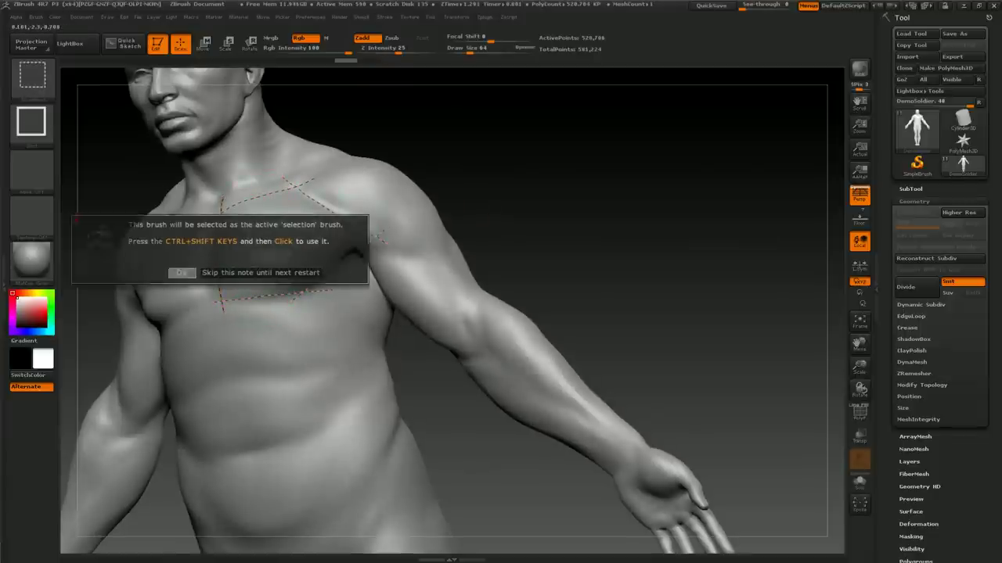
pyautogui.press('b')
pyautogui.press('s')
pyautogui.press('t')
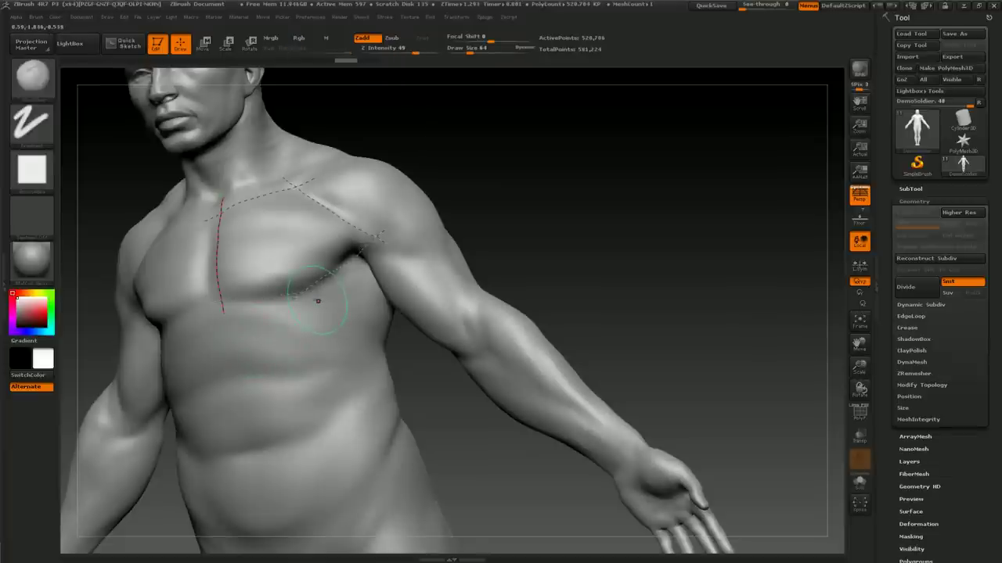
pyautogui.hotkey('ctrl', 'shift')
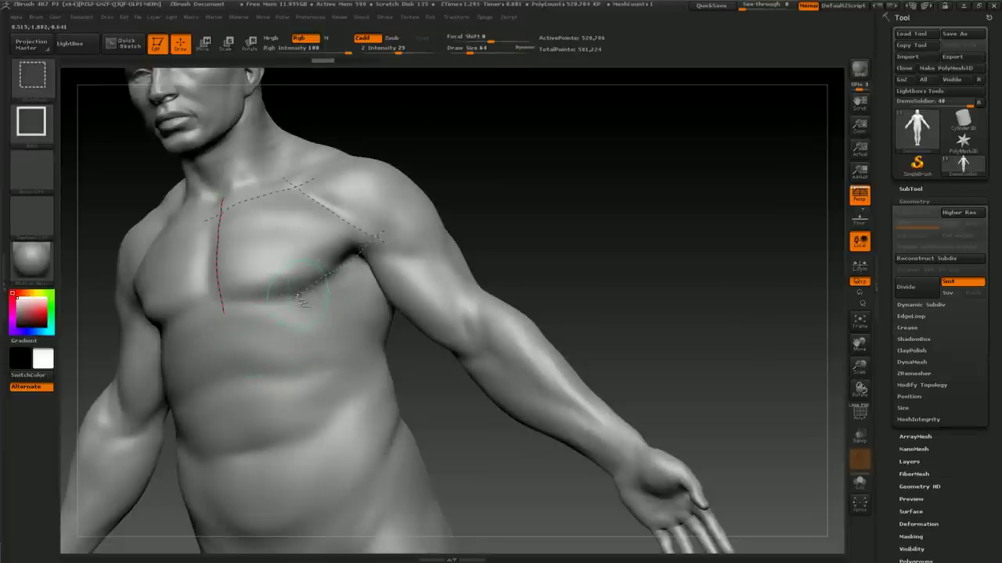
pyautogui.hotkey('ctrl', 'shift')
pyautogui.hotkey('ctrl', 'shift')
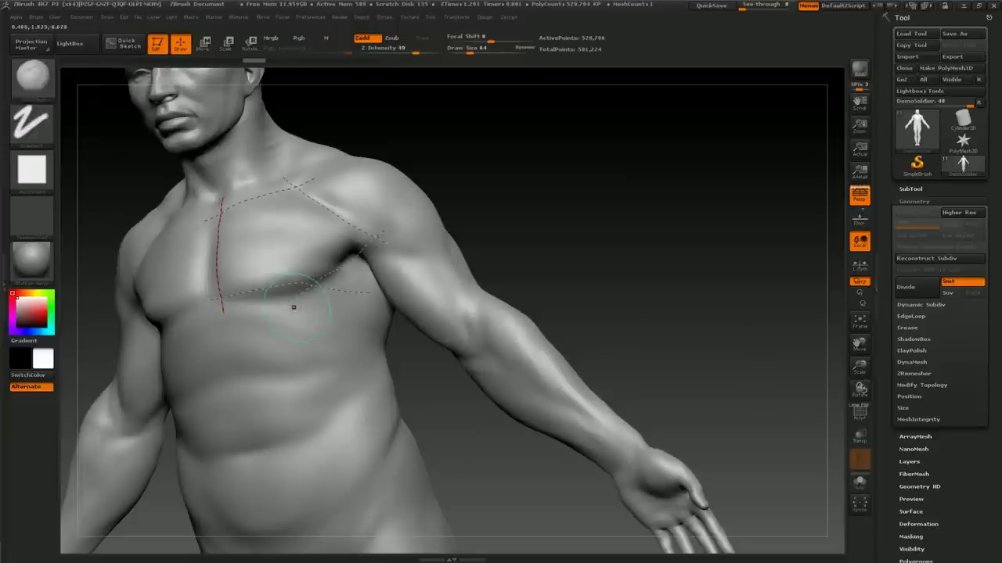
# Reselect the Topology brush and delete the lower horizontal chest curve.
pyautogui.click(32, 79)
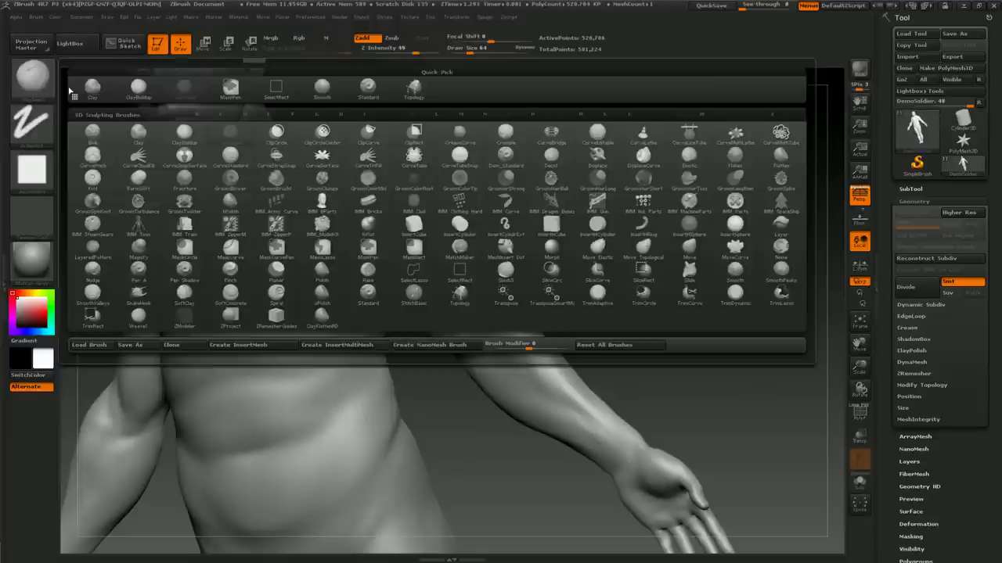
pyautogui.click(459, 294)
pyautogui.moveTo(492, 219); pyautogui.dragTo(467, 229)
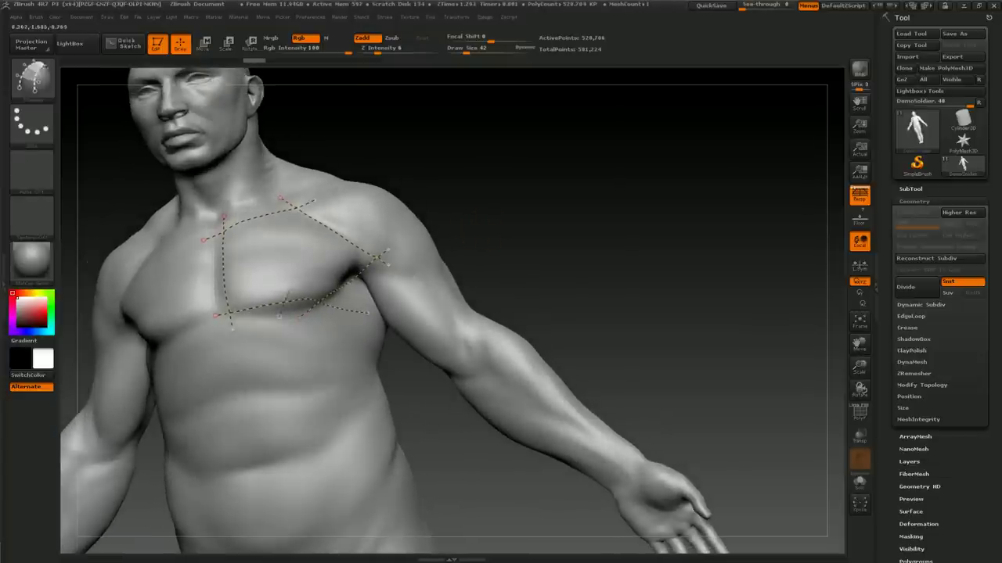
pyautogui.keyDown('alt'); pyautogui.click(331, 310); pyautogui.keyUp('alt')
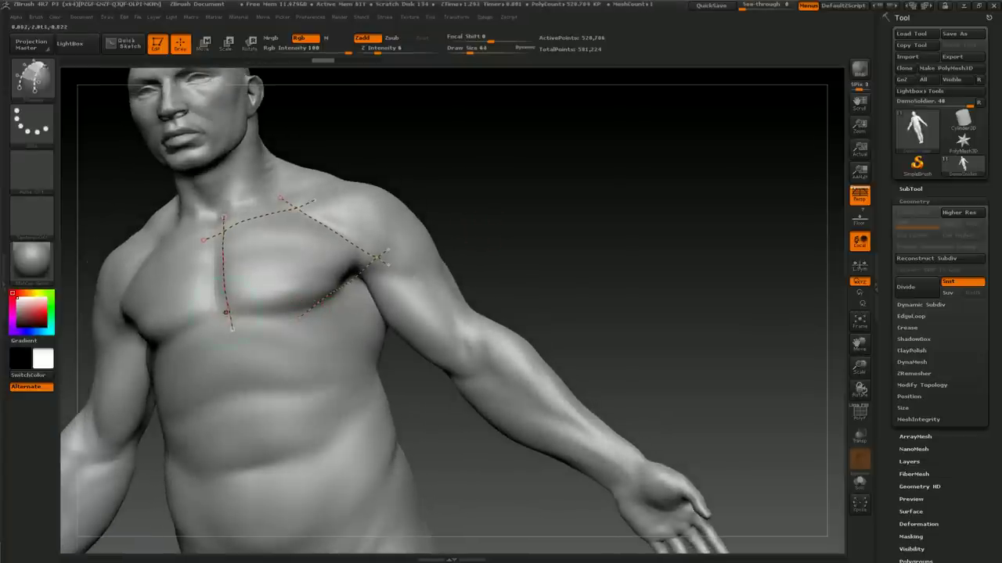
# Draw a new lower chest curve extending to the armpit.
pyautogui.moveTo(231, 317); pyautogui.dragTo(333, 300)
pyautogui.moveTo(492, 239); pyautogui.dragTo(493, 248)
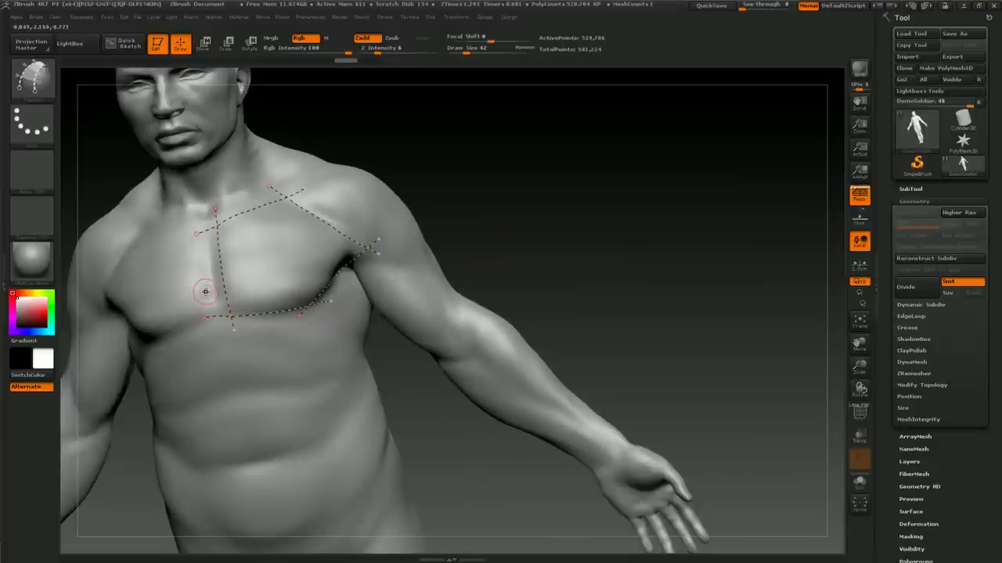
pyautogui.moveTo(274, 294); pyautogui.dragTo(329, 288)
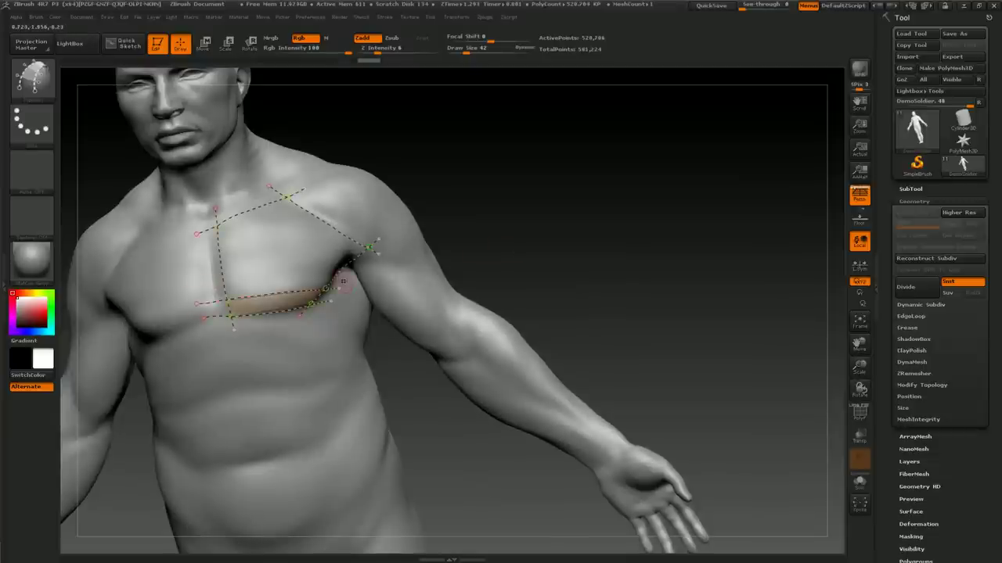
pyautogui.moveTo(471, 227)
pyautogui.mouseDown()
pyautogui.moveTo(446, 208)
pyautogui.moveTo(509, 196)
pyautogui.moveTo(503, 243)
pyautogui.moveTo(409, 267)
pyautogui.mouseUp()
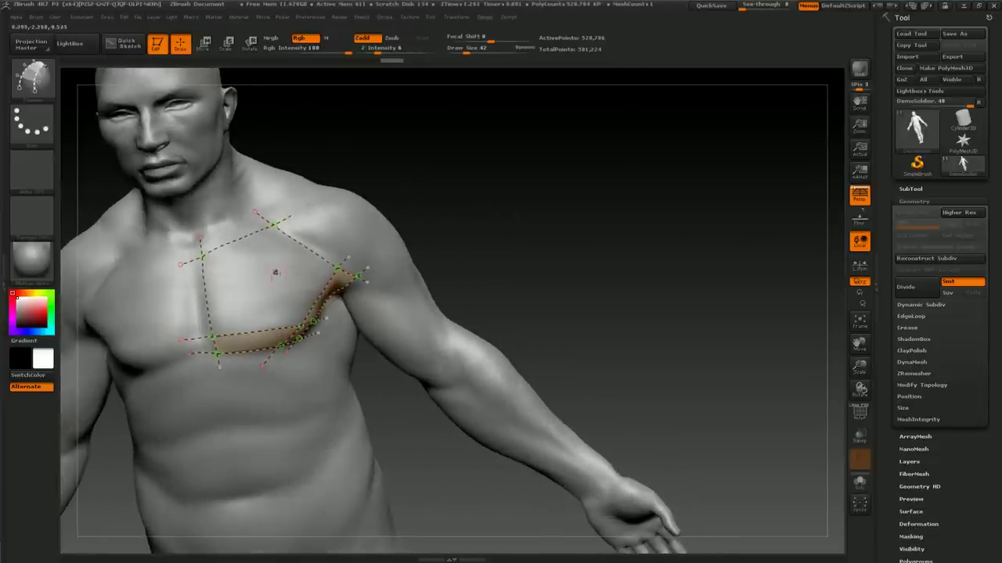
# Add upper chest and vertical curves so the patch covers the pectoral, then orbit to inspect it.
pyautogui.moveTo(183, 290); pyautogui.dragTo(311, 243)
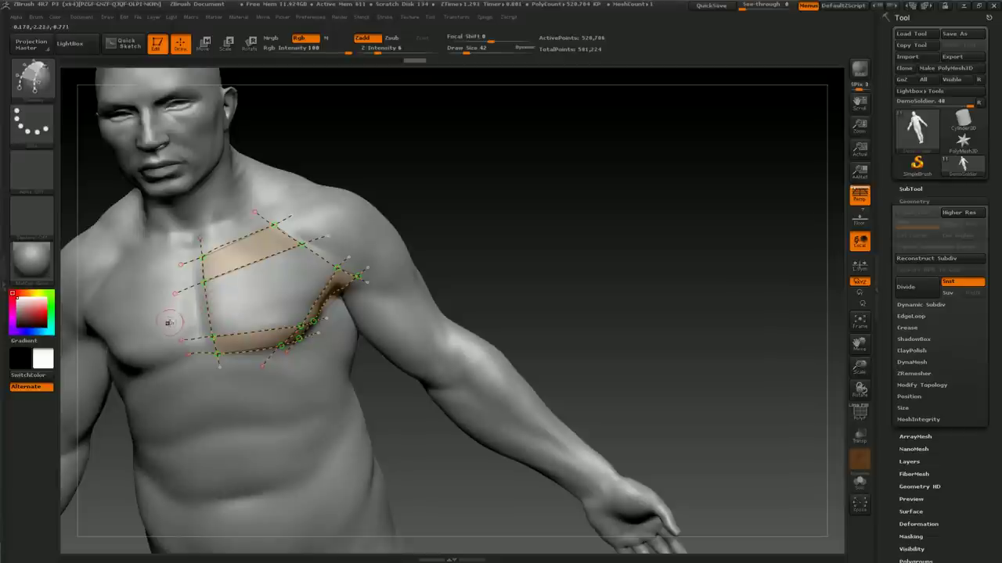
pyautogui.moveTo(338, 269); pyautogui.dragTo(348, 259)
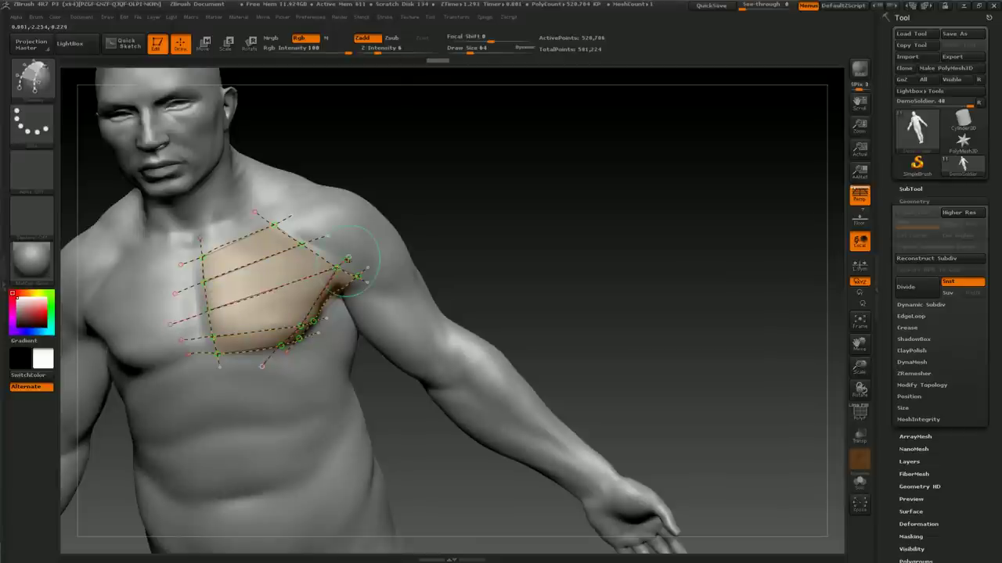
pyautogui.moveTo(415, 234); pyautogui.dragTo(446, 226)
pyautogui.moveTo(235, 216)
pyautogui.mouseDown()
pyautogui.moveTo(253, 379)
pyautogui.moveTo(220, 224)
pyautogui.moveTo(275, 370)
pyautogui.mouseUp()
pyautogui.moveTo(502, 271)
pyautogui.mouseDown()
pyautogui.moveTo(487, 280)
pyautogui.moveTo(474, 268)
pyautogui.moveTo(487, 281)
pyautogui.moveTo(500, 267)
pyautogui.mouseUp()
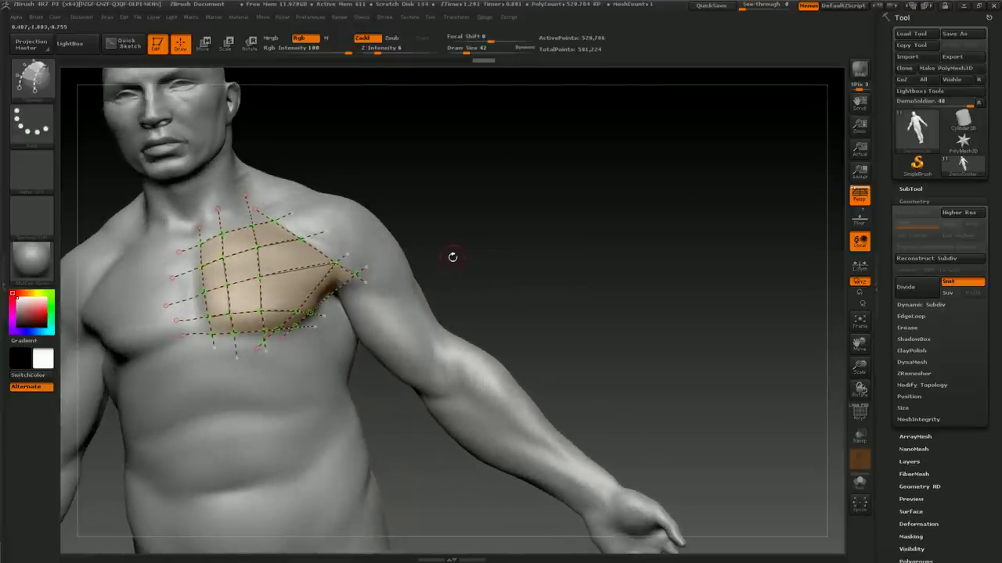
pyautogui.moveTo(452, 237)
pyautogui.mouseDown()
pyautogui.moveTo(330, 347)
pyautogui.moveTo(305, 448)
pyautogui.mouseUp()
# Trim the loose curve ends around the pectoral patch and check it with polyframe toggled.
pyautogui.click(213, 200)
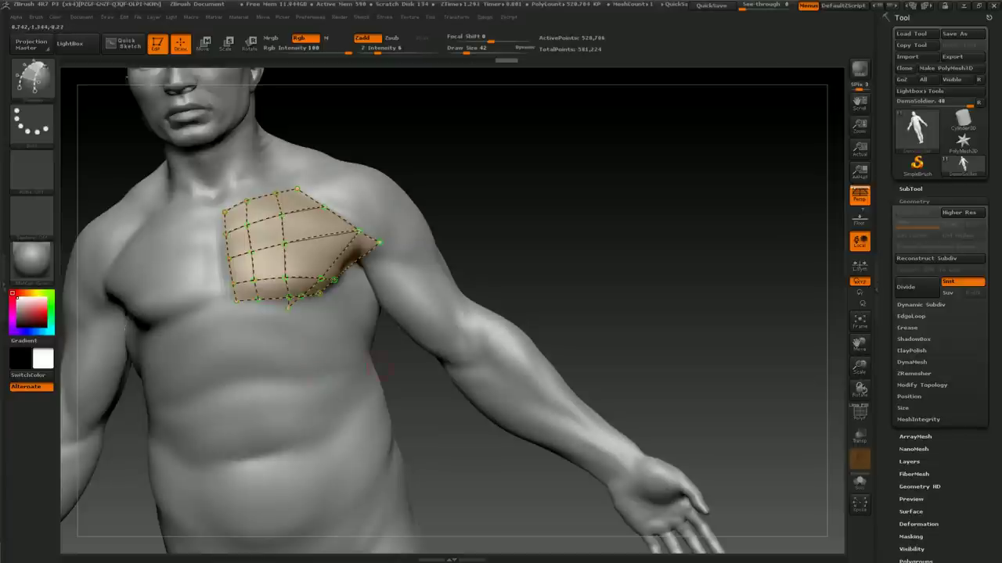
pyautogui.moveTo(480, 265)
pyautogui.mouseDown()
pyautogui.moveTo(478, 250)
pyautogui.moveTo(492, 278)
pyautogui.mouseUp()
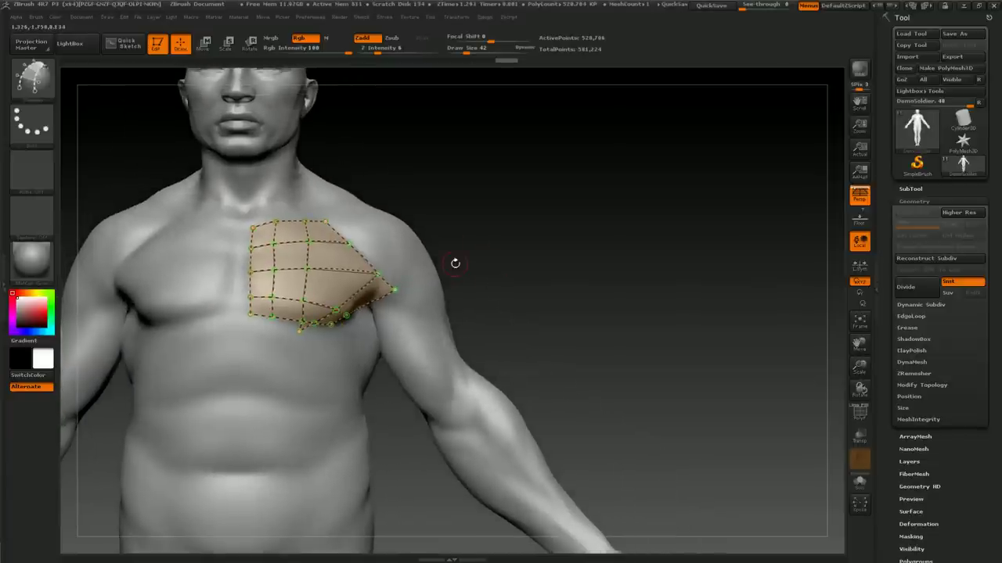
pyautogui.moveTo(462, 231); pyautogui.dragTo(457, 235)
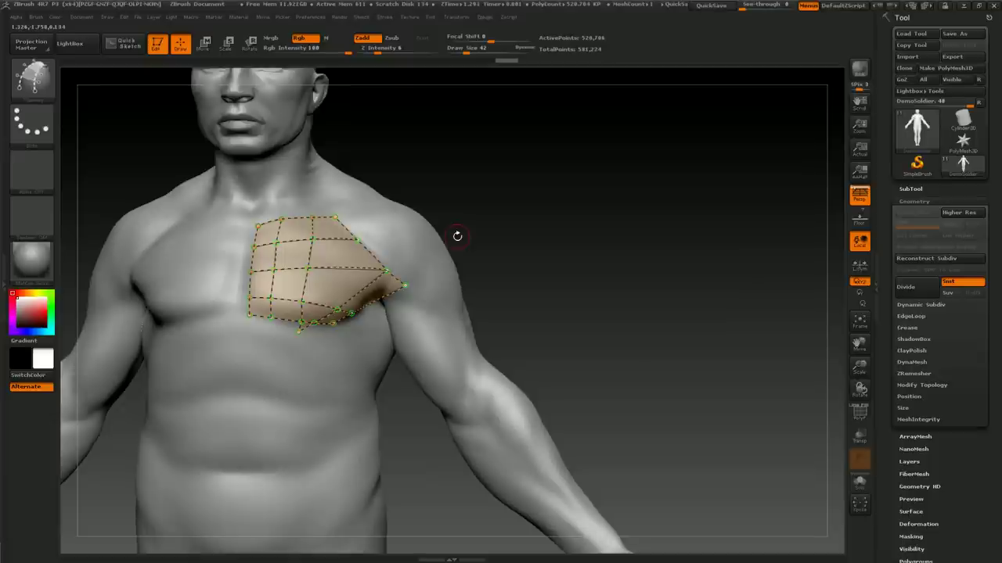
pyautogui.hotkey('shift', 'f')
pyautogui.moveTo(489, 264); pyautogui.dragTo(470, 232)
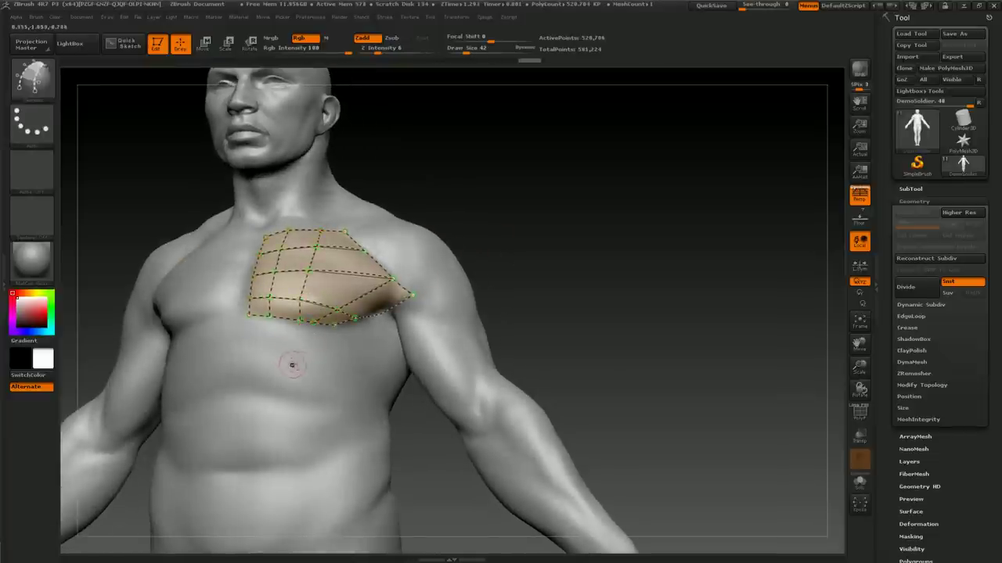
pyautogui.moveTo(523, 245)
pyautogui.mouseDown()
pyautogui.moveTo(465, 276)
pyautogui.moveTo(496, 284)
pyautogui.moveTo(469, 277)
pyautogui.mouseUp()
pyautogui.hotkey('shift', 'f')
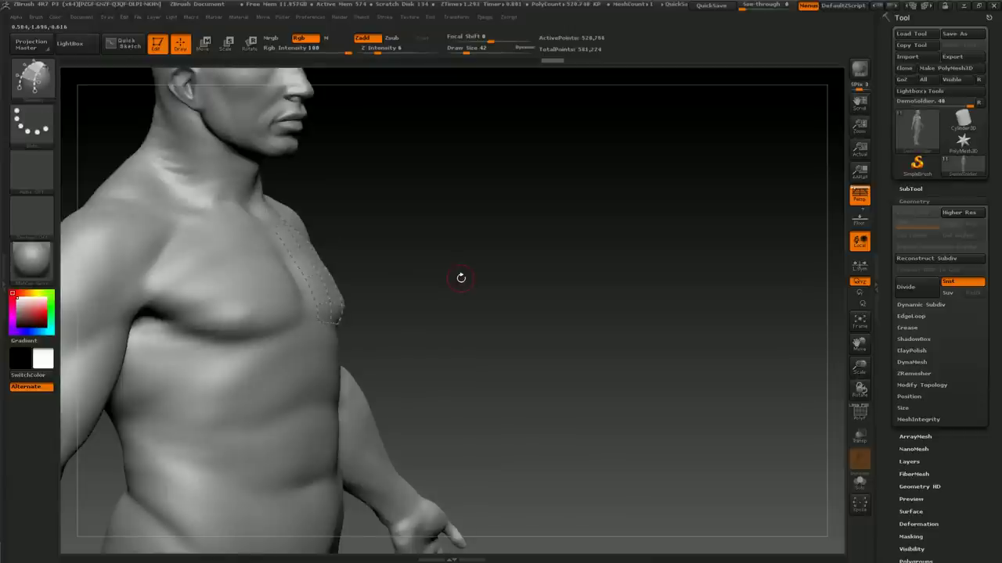
# Set Draw Size to 203, generate the thick pectoral plate, and view it from the front.
pyautogui.hotkey('shift', 'f')
pyautogui.press('s')
pyautogui.click(473, 48)
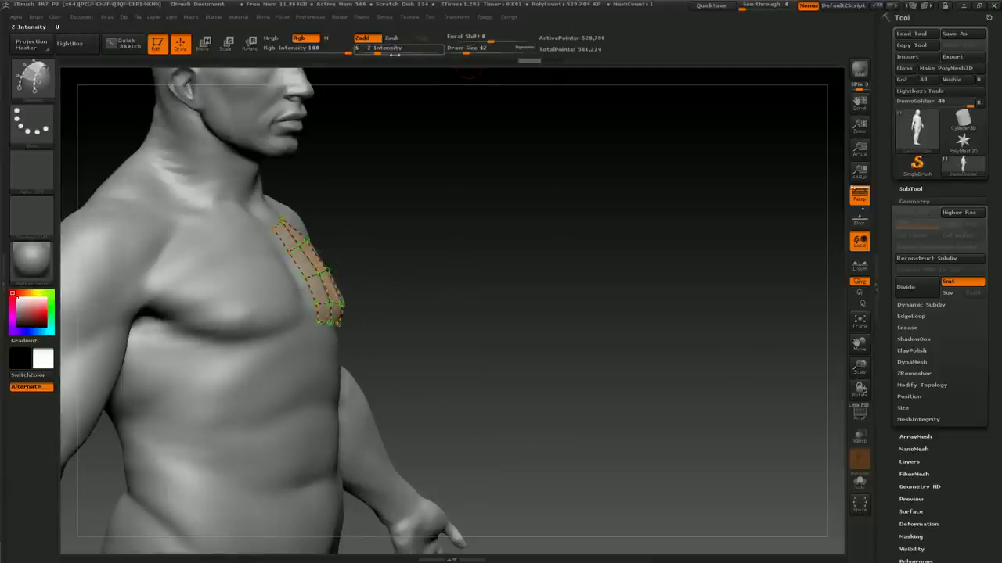
pyautogui.write('203')
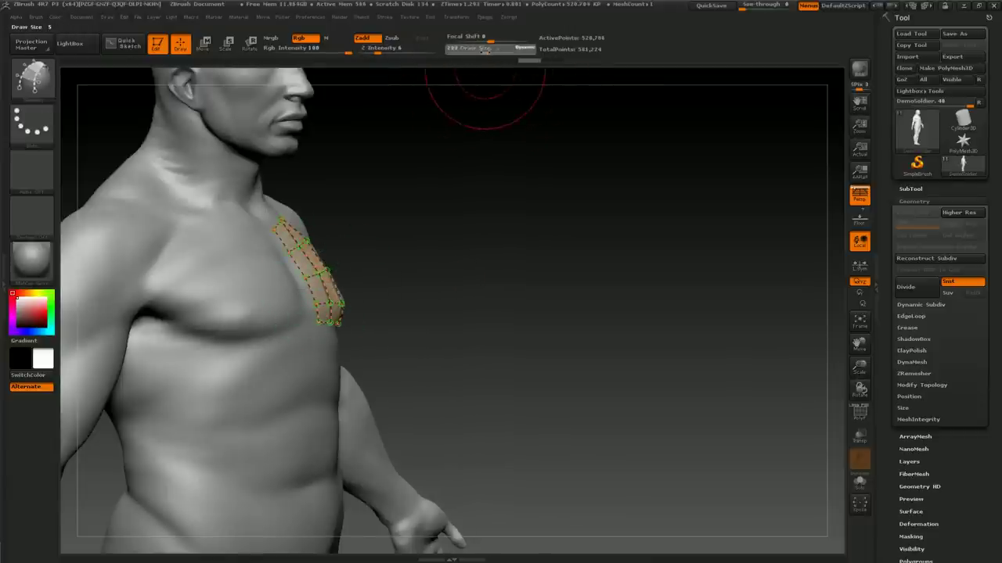
pyautogui.press('Return')
pyautogui.hotkey('shift', 'f')
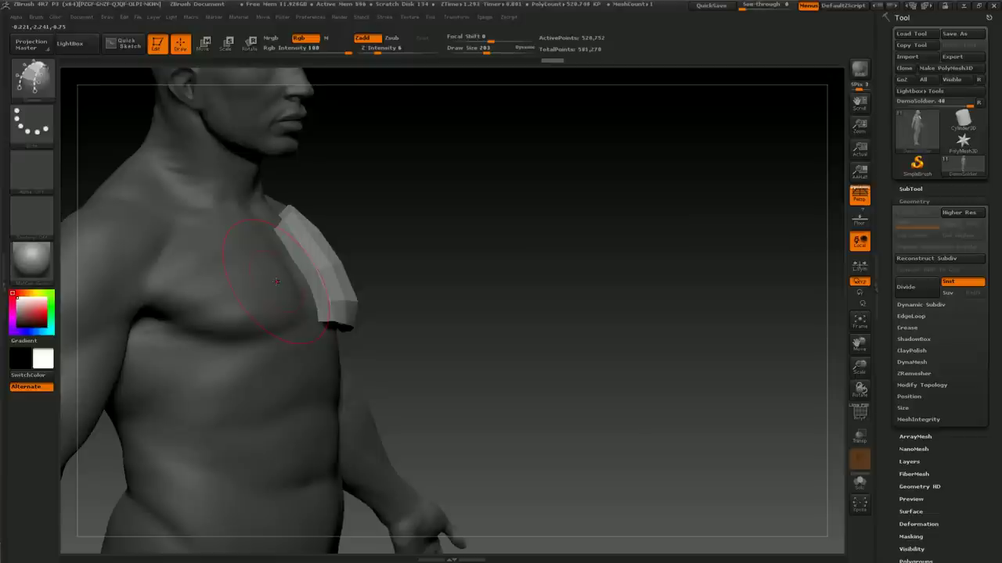
pyautogui.moveTo(392, 268)
pyautogui.keyDown('shift'); pyautogui.mouseDown()
pyautogui.moveTo(403, 301)
pyautogui.moveTo(492, 214)
pyautogui.moveTo(496, 239)
pyautogui.moveTo(478, 251)
pyautogui.mouseUp(); pyautogui.keyUp('shift')
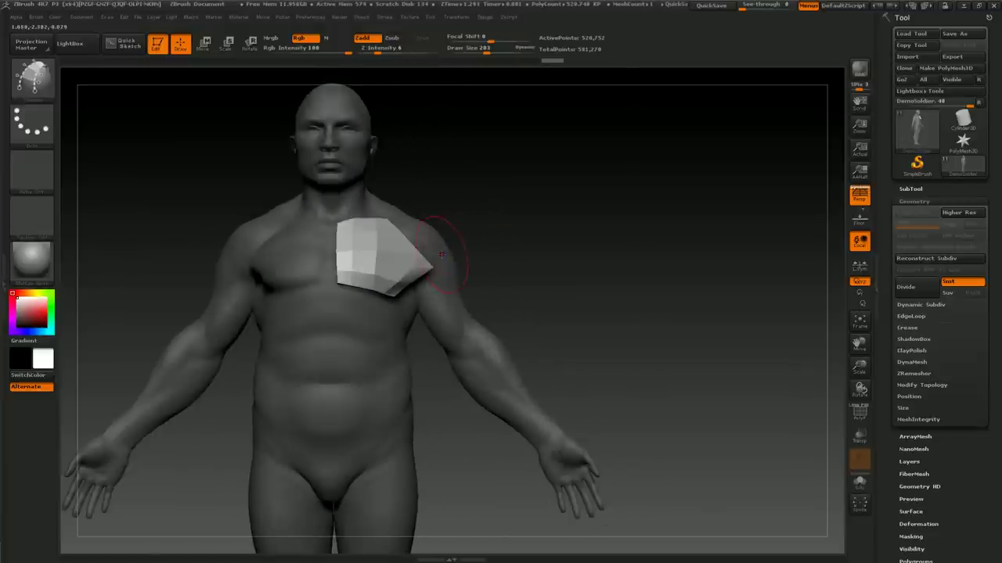
# Lower Draw Size to 118 and orbit the model to inspect the thinner extracted chest plate.
pyautogui.moveTo(442, 254); pyautogui.dragTo(465, 246)
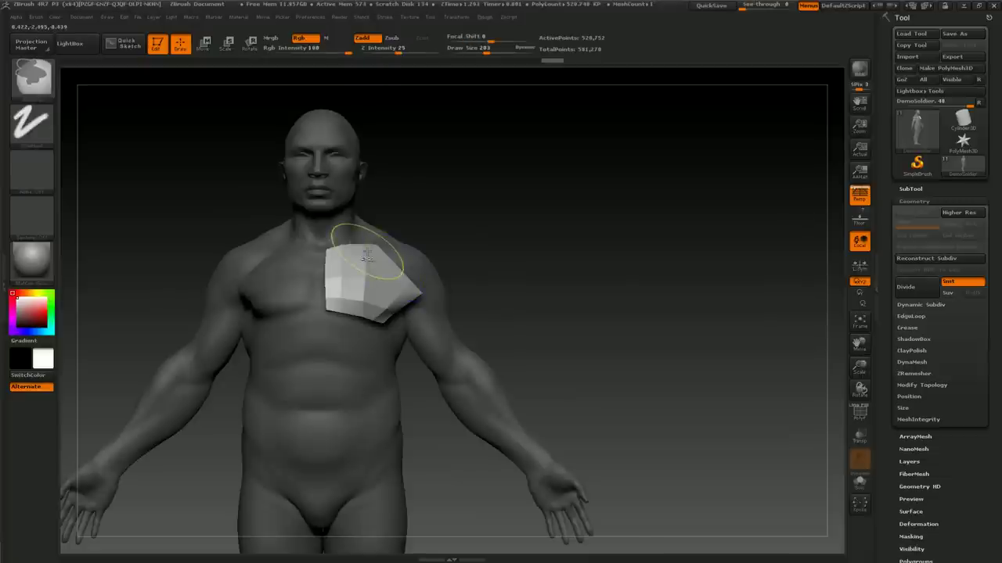
pyautogui.scroll(3, 402, 265)
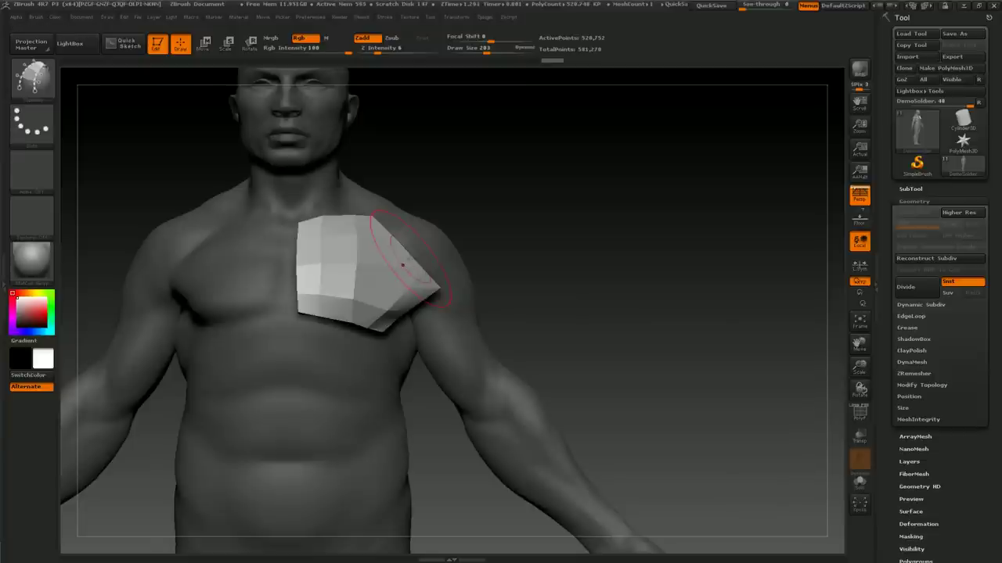
pyautogui.moveTo(474, 233)
pyautogui.mouseDown()
pyautogui.moveTo(405, 250)
pyautogui.moveTo(472, 240)
pyautogui.moveTo(445, 242)
pyautogui.mouseUp()
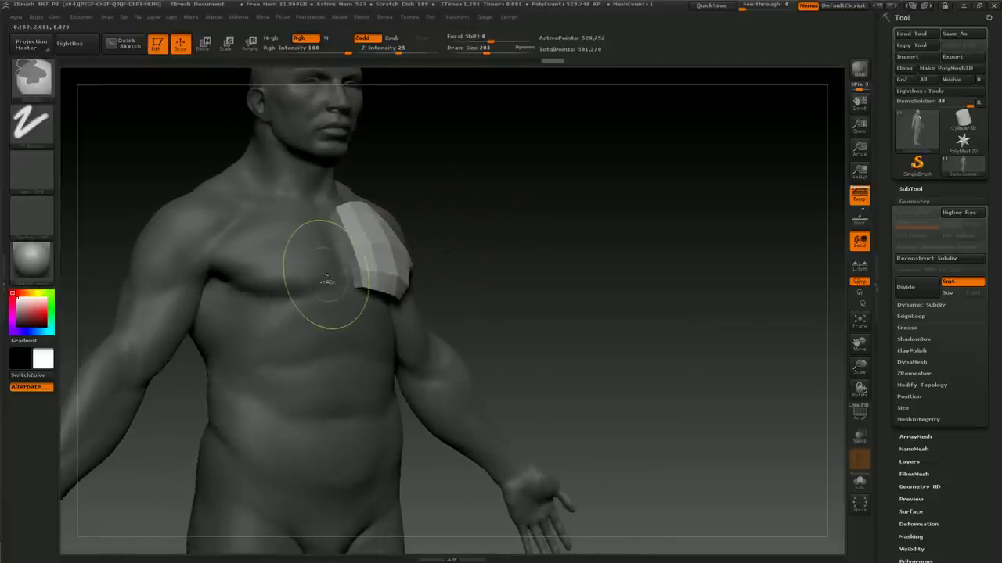
pyautogui.press('s')
pyautogui.moveTo(331, 279); pyautogui.dragTo(320, 266)
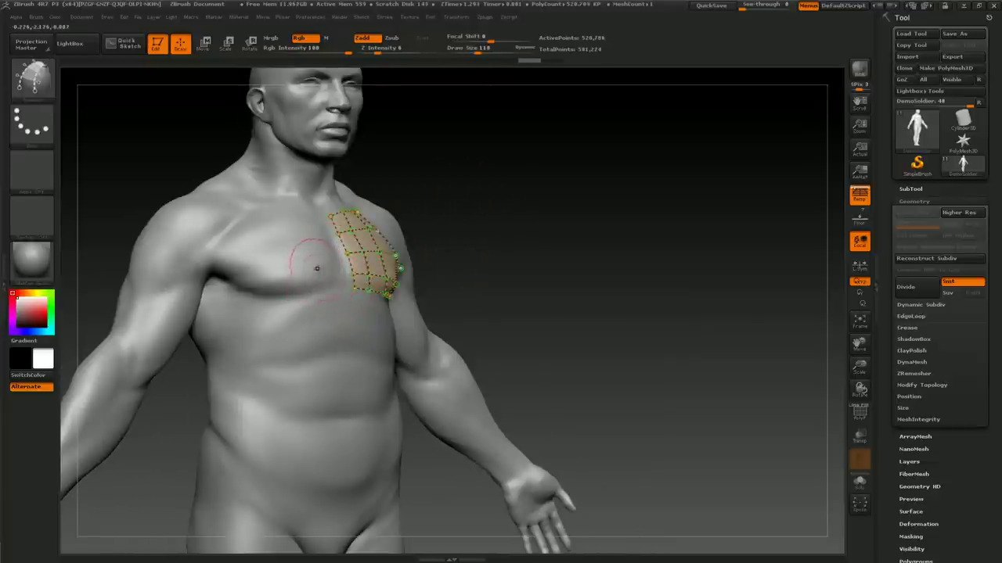
pyautogui.moveTo(438, 237)
pyautogui.mouseDown()
pyautogui.moveTo(475, 243)
pyautogui.moveTo(340, 195)
pyautogui.mouseUp()
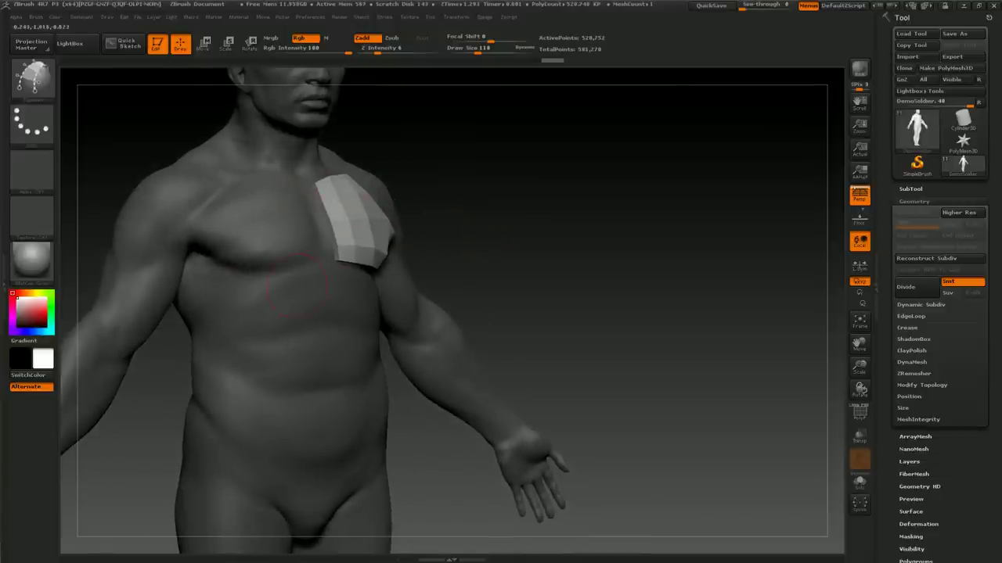
# Split the masked chest plate into its own 44-polygon subtool and select it for editing.
pyautogui.click(926, 190)
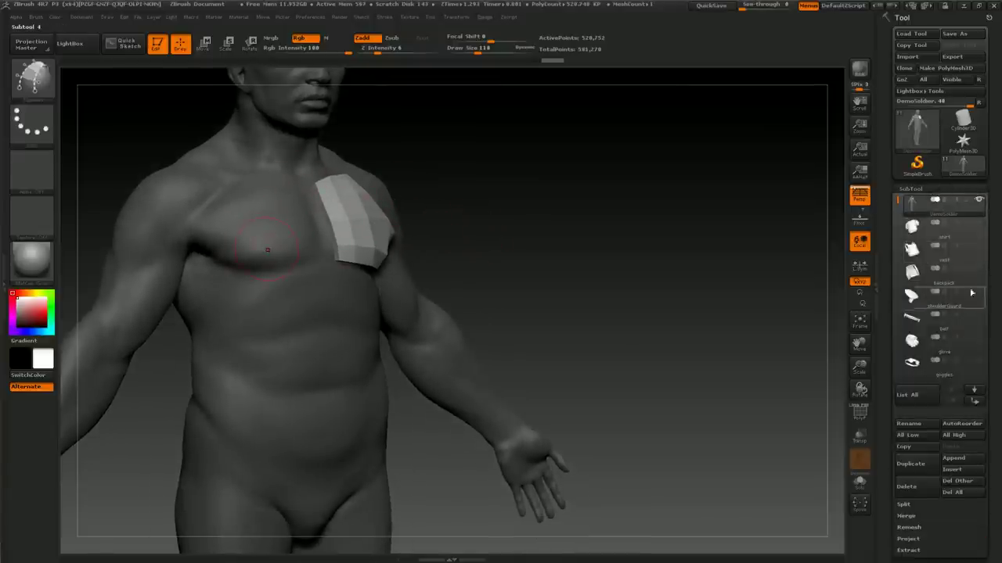
pyautogui.click(920, 506)
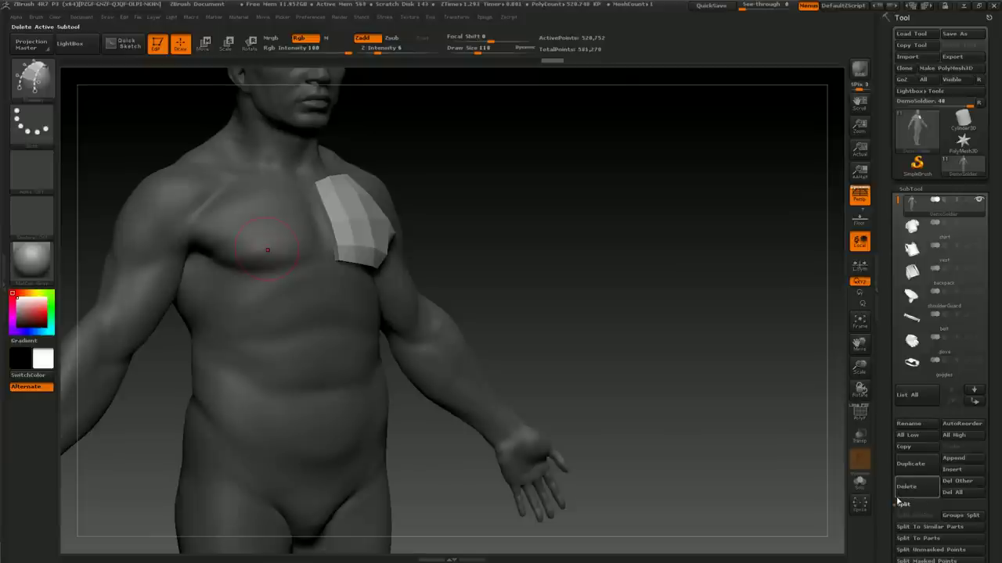
pyautogui.scroll(-5, 927, 469)
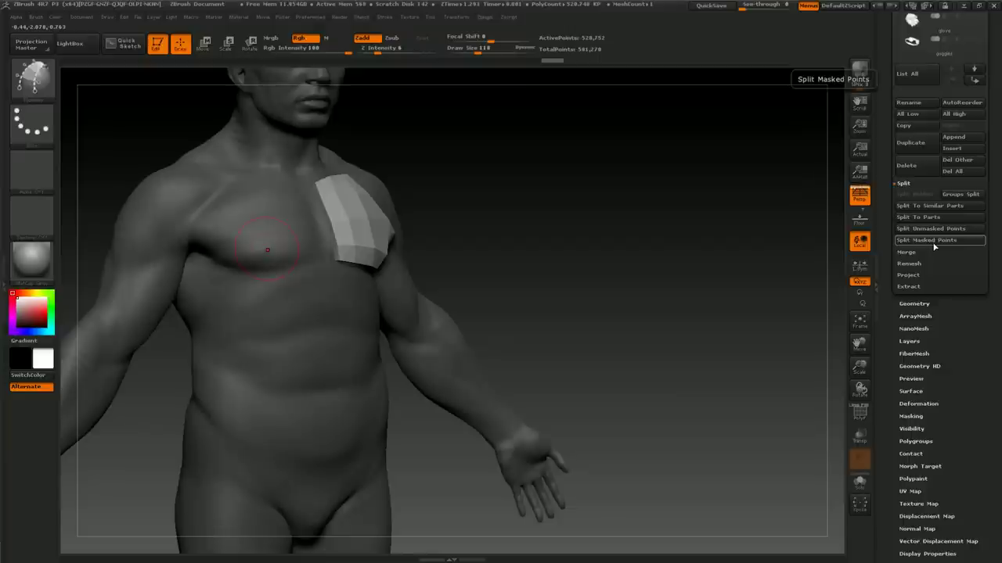
pyautogui.click(934, 241)
pyautogui.scroll(3, 908, 246)
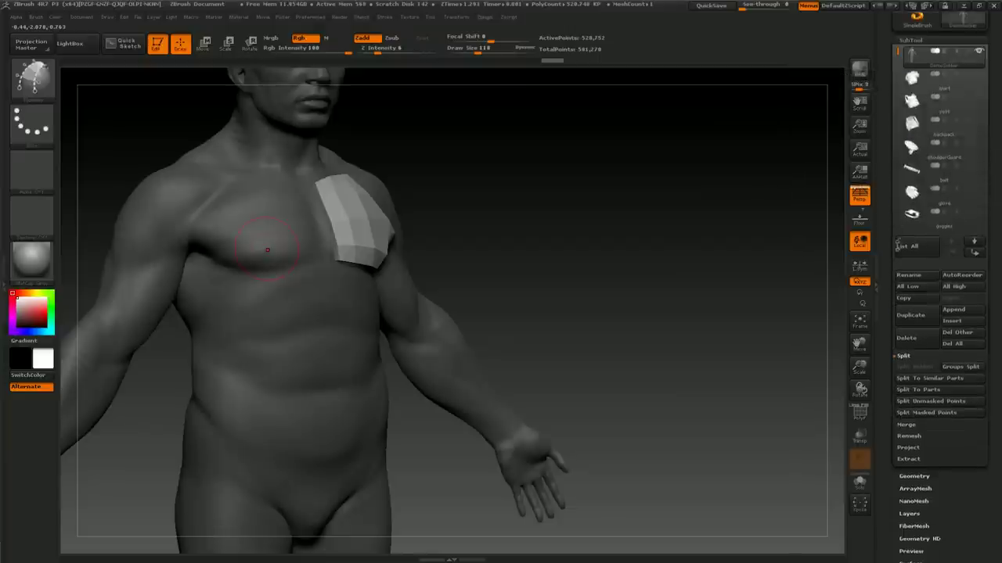
pyautogui.scroll(1, 898, 246)
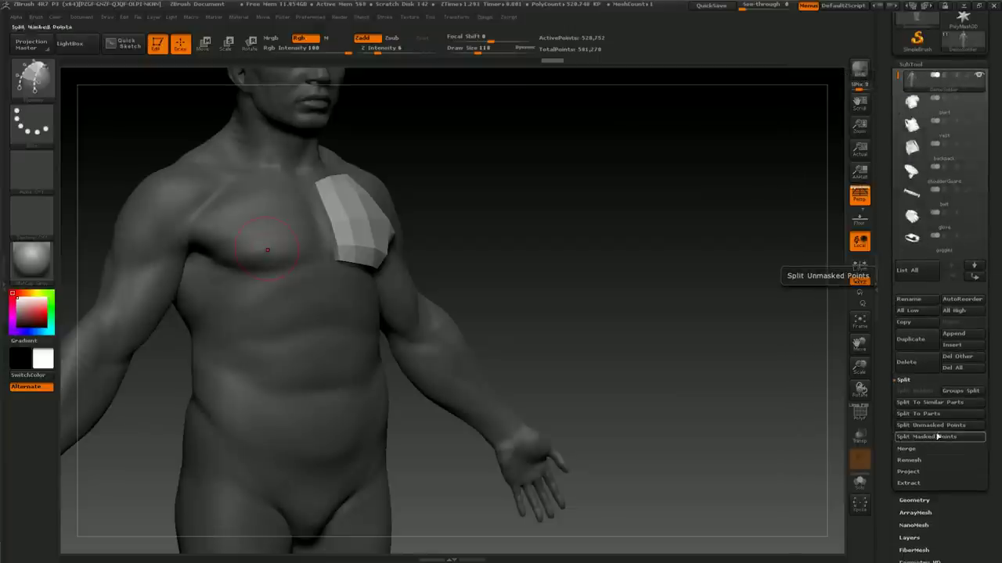
pyautogui.click(952, 195)
pyautogui.moveTo(913, 101)
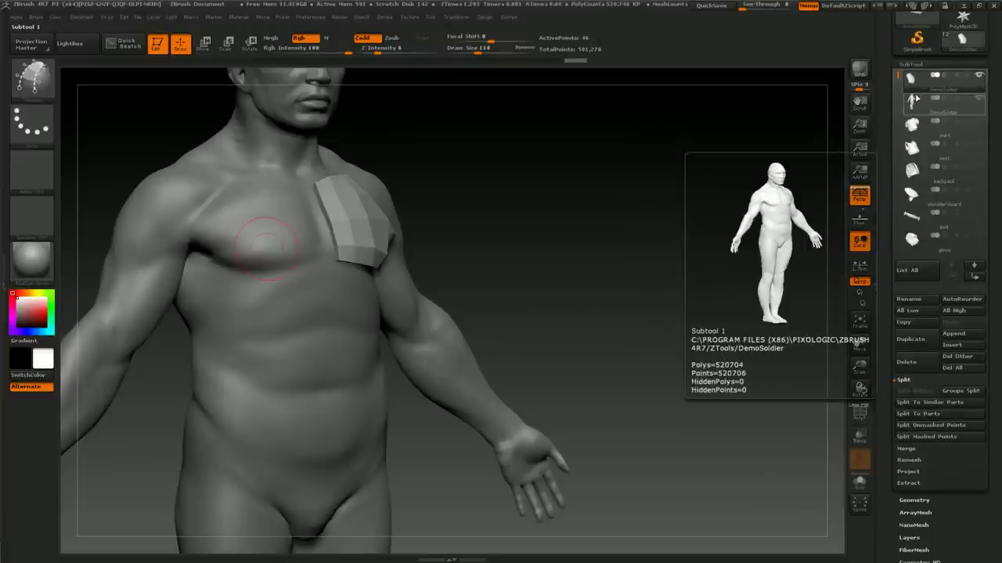
# Zoom in on the chest and turn on Solo so only the plate is shown.
pyautogui.moveTo(485, 235); pyautogui.dragTo(449, 223)
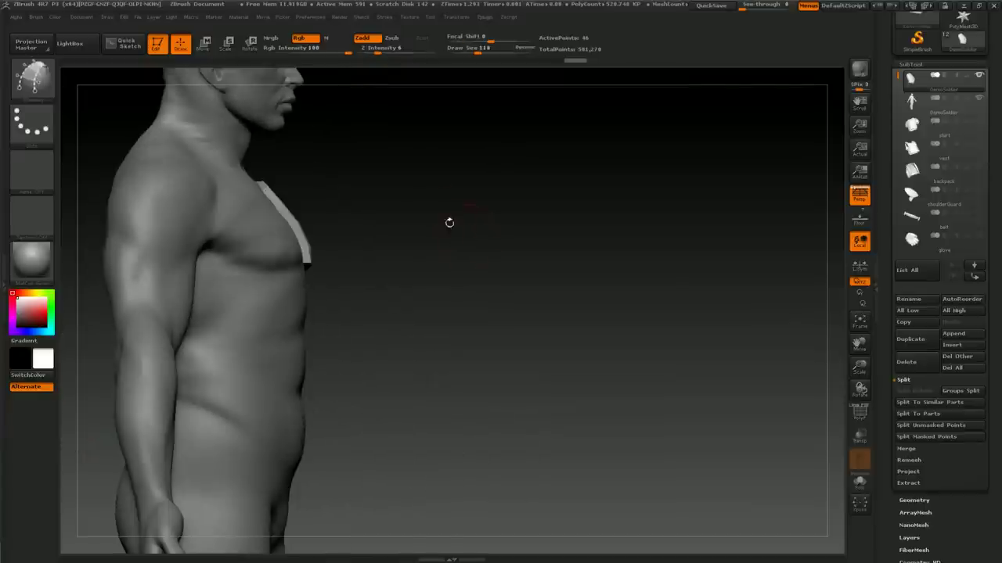
pyautogui.press('s')
pyautogui.press('s')
pyautogui.press('ctrl')
pyautogui.moveTo(300, 198)
pyautogui.mouseDown()
pyautogui.moveTo(341, 229)
pyautogui.moveTo(378, 167)
pyautogui.mouseUp()
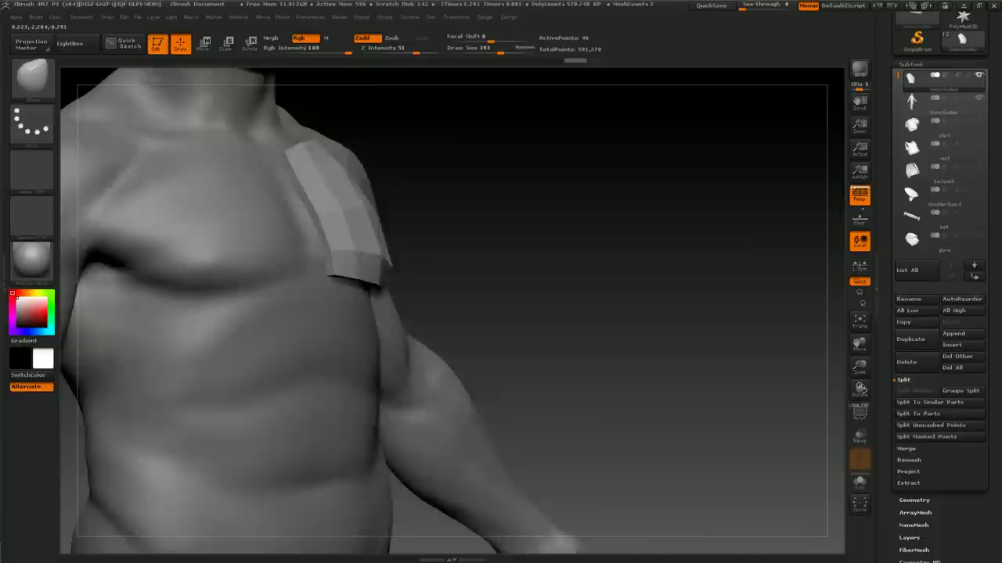
pyautogui.hotkey('shift', 'alt', 's')
# Orbit the isolated plate and switch to the SelectLasso brush.
pyautogui.moveTo(438, 264); pyautogui.dragTo(425, 269)
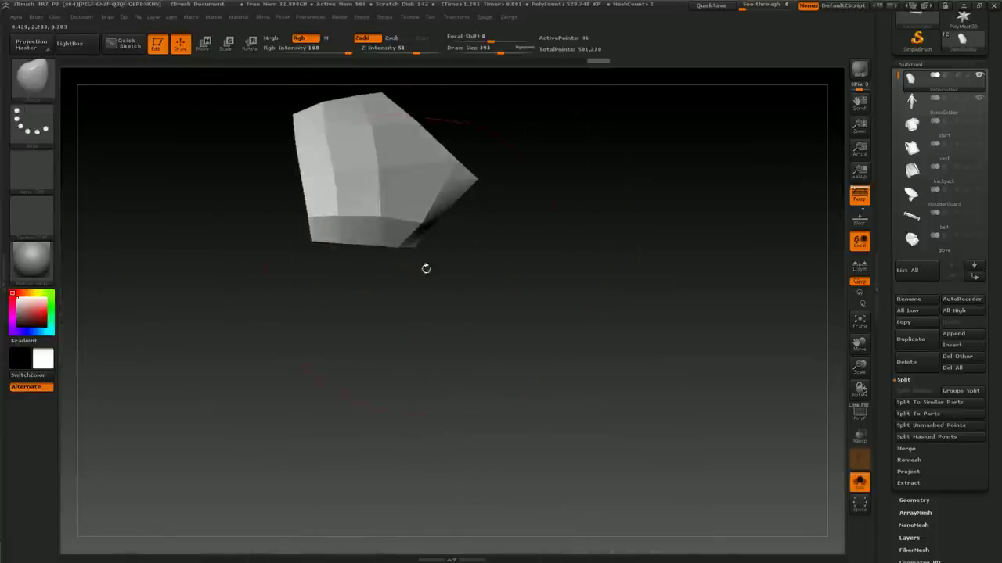
pyautogui.keyDown('ctrl'); pyautogui.keyDown('shift'); pyautogui.moveTo(275, 184); pyautogui.dragTo(326, 232); pyautogui.keyUp('shift'); pyautogui.keyUp('ctrl')
pyautogui.press('b')
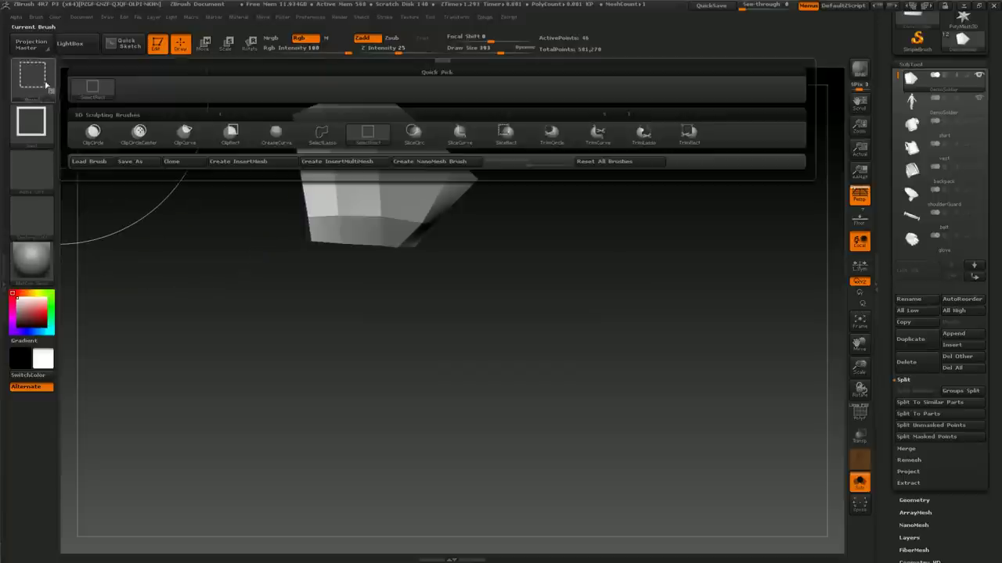
pyautogui.click(322, 135)
pyautogui.moveTo(273, 192)
pyautogui.keyDown('ctrl'); pyautogui.keyDown('shift'); pyautogui.mouseDown()
pyautogui.moveTo(331, 286)
pyautogui.moveTo(282, 148)
pyautogui.mouseUp(); pyautogui.keyUp('shift'); pyautogui.keyUp('ctrl')
pyautogui.keyDown('ctrl'); pyautogui.keyDown('shift'); pyautogui.click(324, 289); pyautogui.keyUp('shift'); pyautogui.keyUp('ctrl')
pyautogui.keyDown('ctrl'); pyautogui.keyDown('shift'); pyautogui.moveTo(325, 290); pyautogui.dragTo(443, 226); pyautogui.keyUp('shift'); pyautogui.keyUp('ctrl')
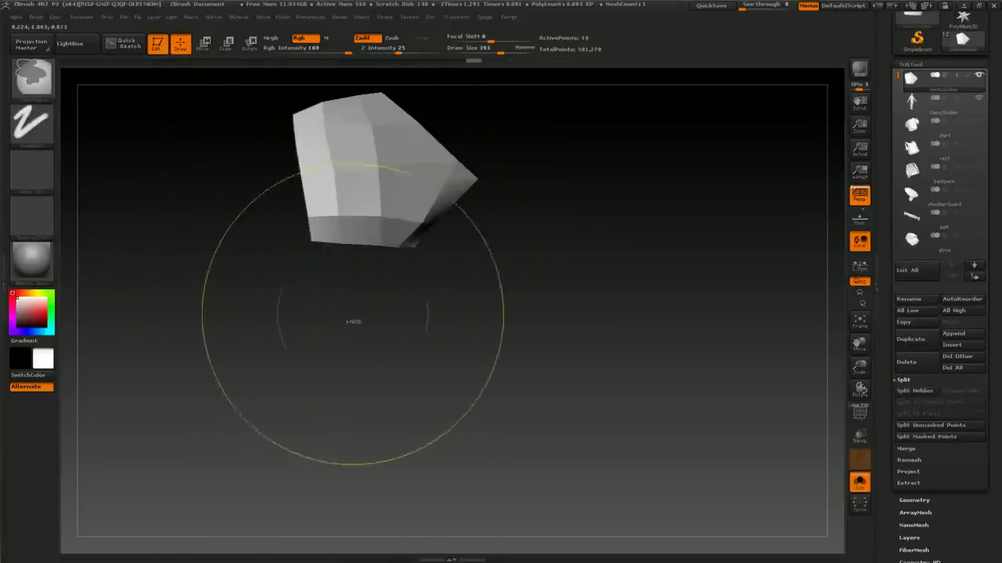
pyautogui.moveTo(401, 270)
pyautogui.keyDown('ctrl'); pyautogui.keyDown('shift'); pyautogui.mouseDown()
pyautogui.moveTo(492, 188)
pyautogui.moveTo(403, 266)
pyautogui.moveTo(385, 186)
pyautogui.moveTo(451, 139)
pyautogui.mouseUp(); pyautogui.keyUp('shift'); pyautogui.keyUp('ctrl')
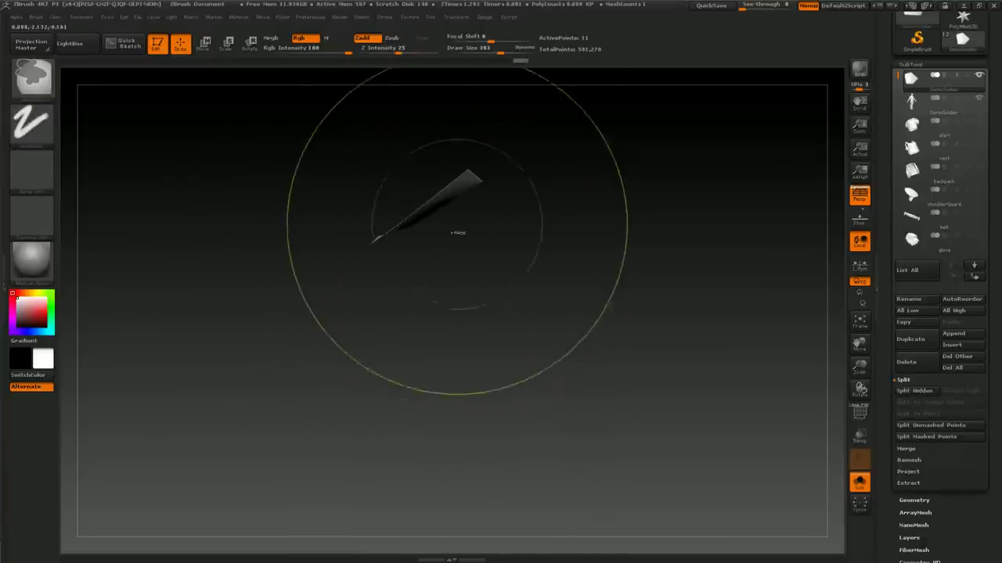
pyautogui.keyDown('ctrl'); pyautogui.keyDown('shift'); pyautogui.click(459, 230); pyautogui.keyUp('shift'); pyautogui.keyUp('ctrl')
pyautogui.moveTo(454, 94)
pyautogui.keyDown('ctrl'); pyautogui.keyDown('shift'); pyautogui.mouseDown()
pyautogui.moveTo(537, 201)
pyautogui.moveTo(560, 275)
pyautogui.mouseUp(); pyautogui.keyUp('shift'); pyautogui.keyUp('ctrl')
pyautogui.keyDown('ctrl'); pyautogui.keyDown('shift'); pyautogui.click(521, 227); pyautogui.keyUp('shift'); pyautogui.keyUp('ctrl')
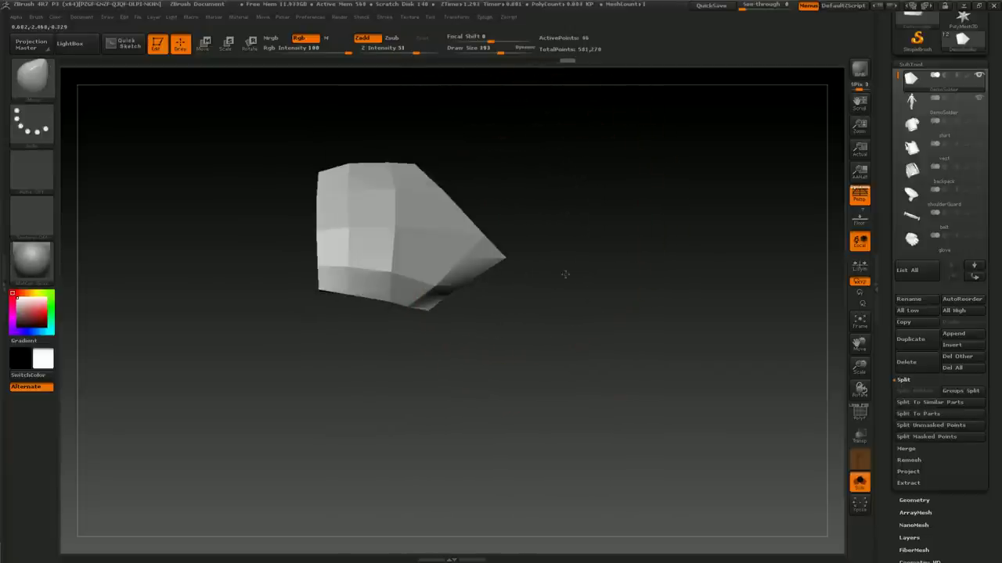
# Preview smooth subdivision, bring the whole body back, and apply Deformation Polish to the plate.
pyautogui.moveTo(482, 281)
pyautogui.mouseDown()
pyautogui.moveTo(511, 275)
pyautogui.moveTo(490, 290)
pyautogui.mouseUp()
pyautogui.hotkey('ctrl', 'd')
pyautogui.hotkey('ctrl', 'shift', 's')
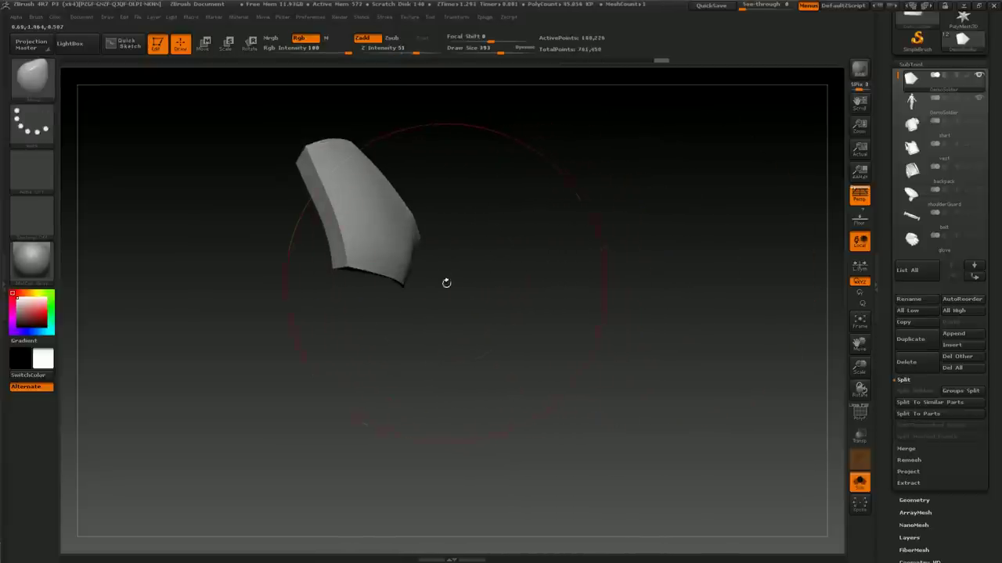
pyautogui.moveTo(466, 277); pyautogui.dragTo(557, 283)
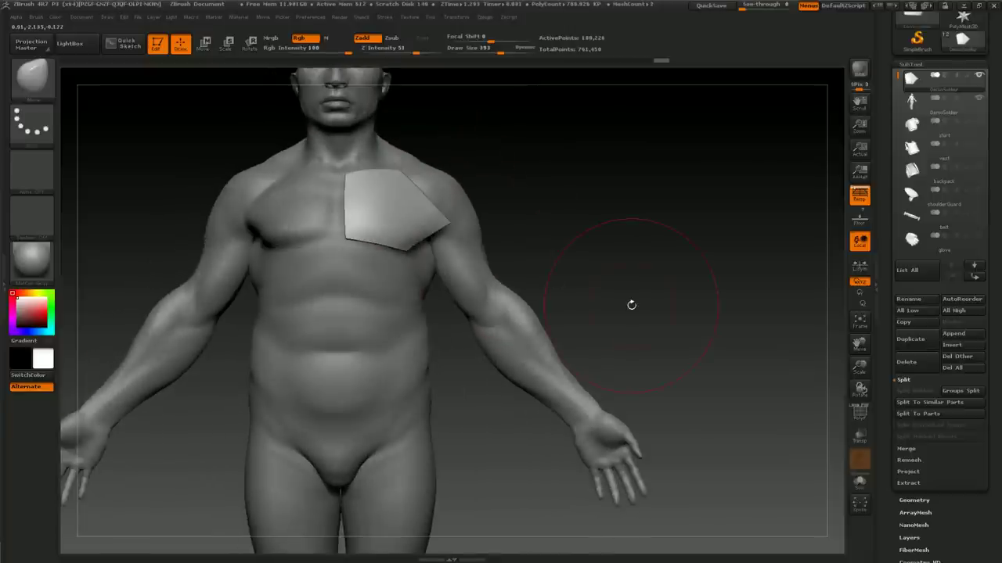
pyautogui.click(921, 454)
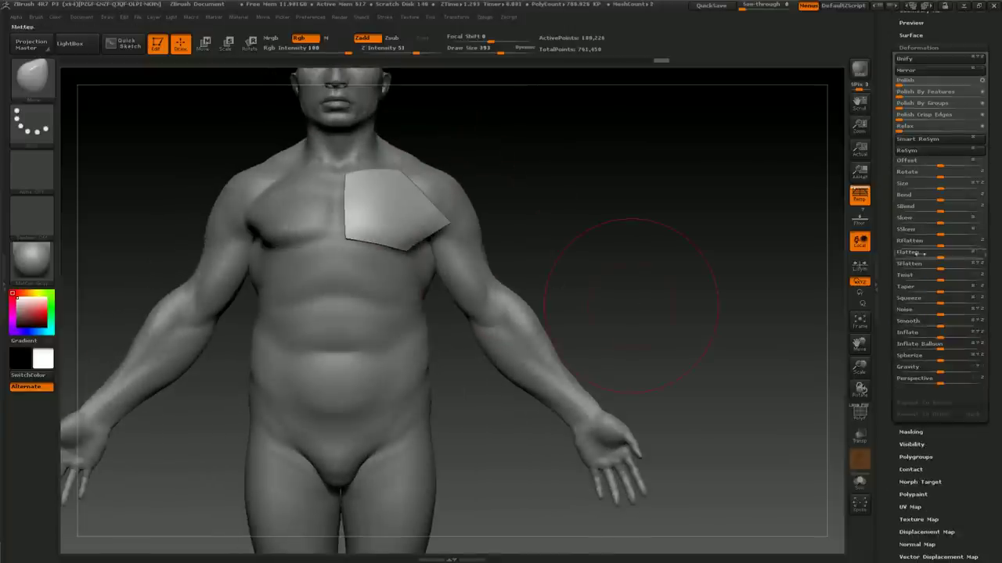
pyautogui.moveTo(899, 85); pyautogui.dragTo(904, 81)
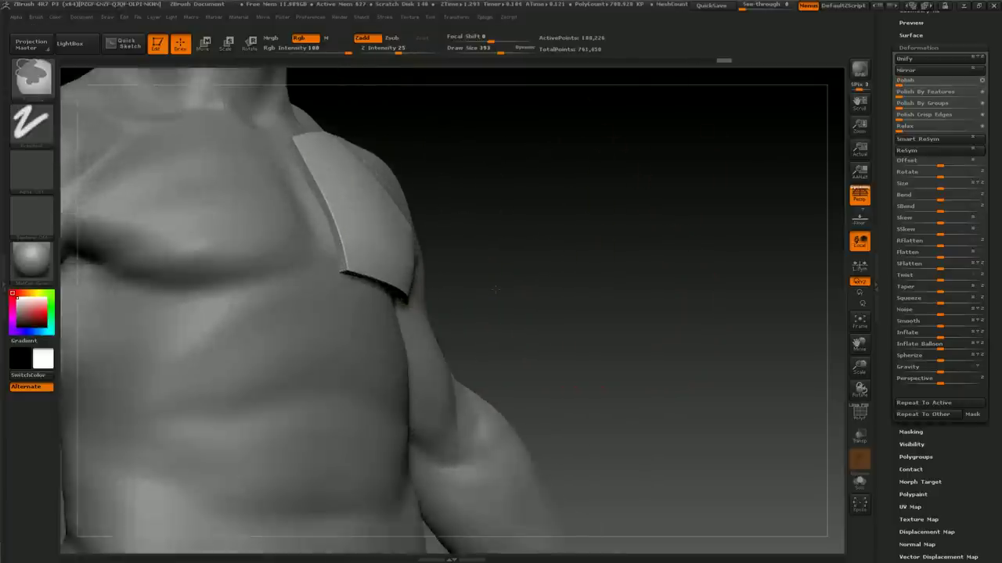
# Set the brush size to 181 and orbit around the polished chest plate to inspect it.
pyautogui.moveTo(483, 239); pyautogui.dragTo(308, 162)
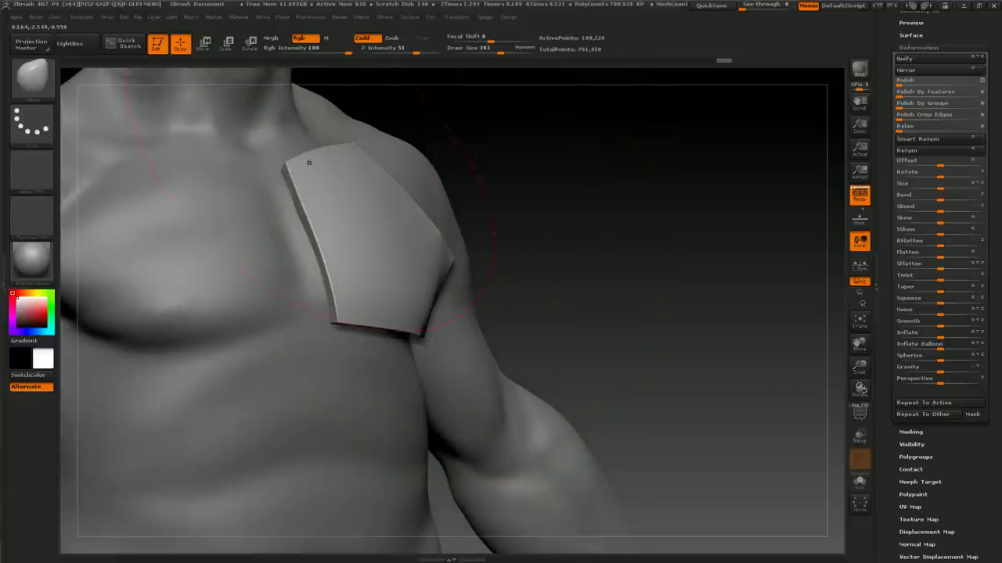
pyautogui.press('s')
pyautogui.moveTo(357, 281); pyautogui.dragTo(345, 281)
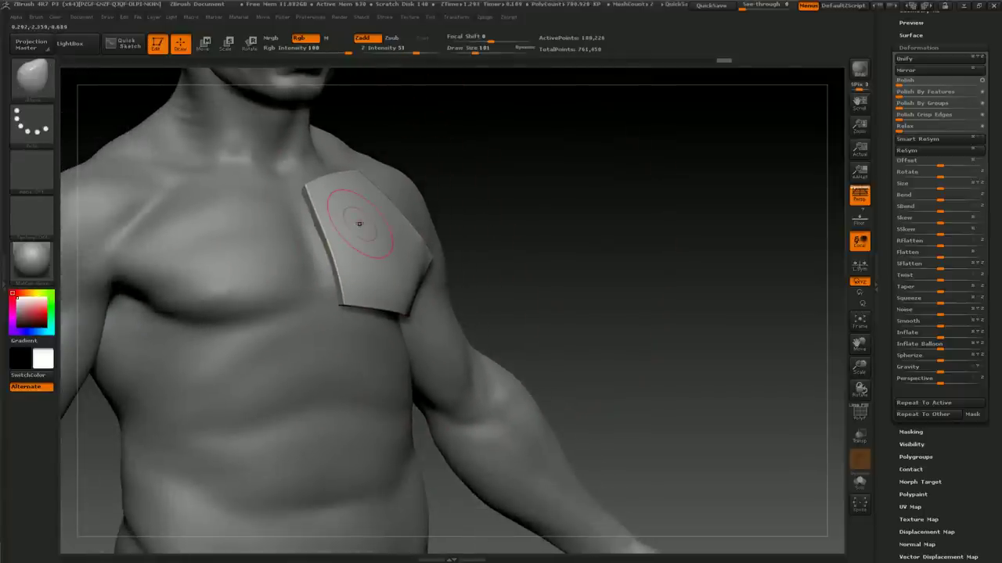
pyautogui.moveTo(476, 223); pyautogui.dragTo(398, 246)
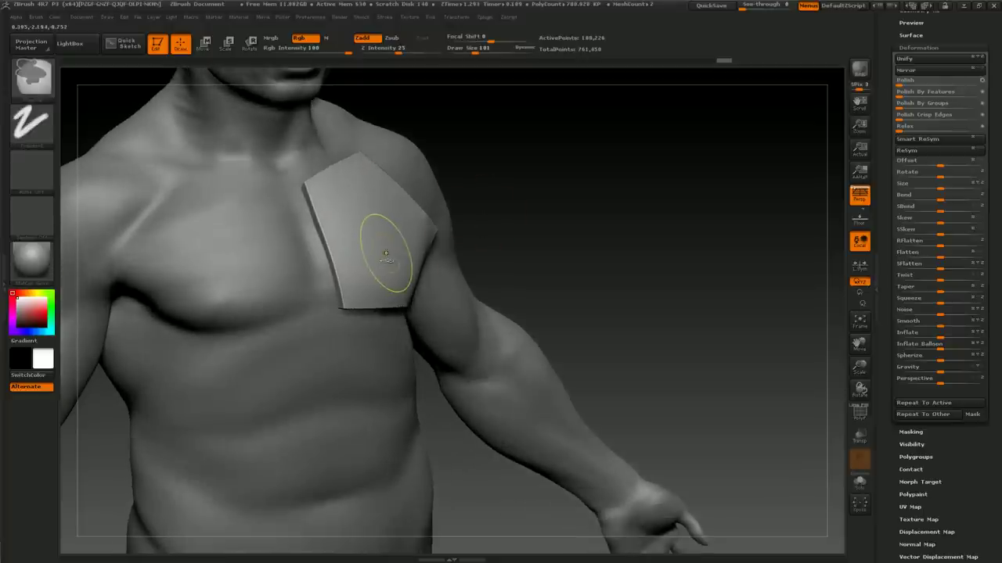
pyautogui.keyDown('alt'); pyautogui.moveTo(458, 224); pyautogui.dragTo(398, 223); pyautogui.keyUp('alt')
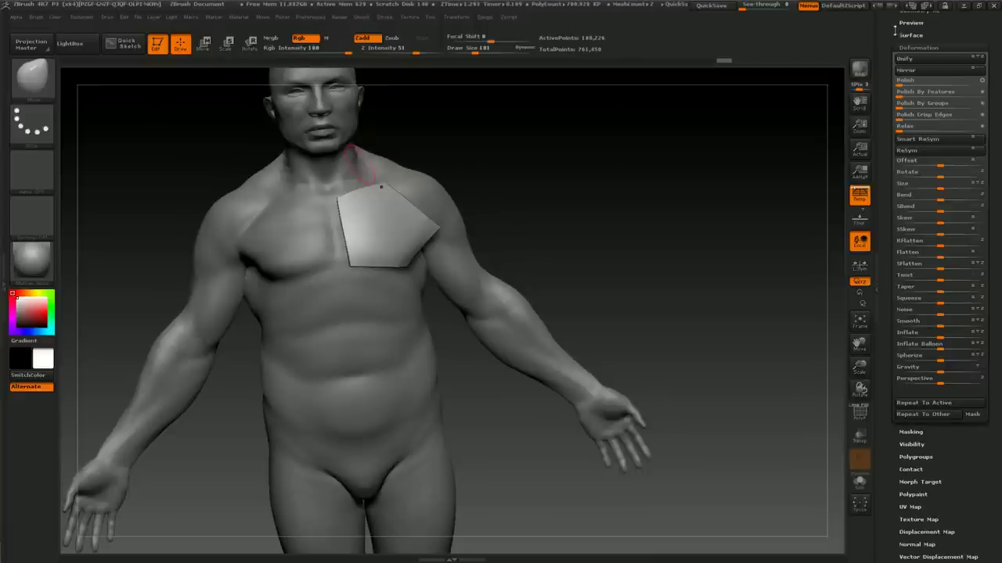
pyautogui.scroll(3, 910, 66)
pyautogui.scroll(2, 910, 67)
# Duplicate the chest plate subtool and step back in Undo History to the faceted plate.
pyautogui.click(910, 67)
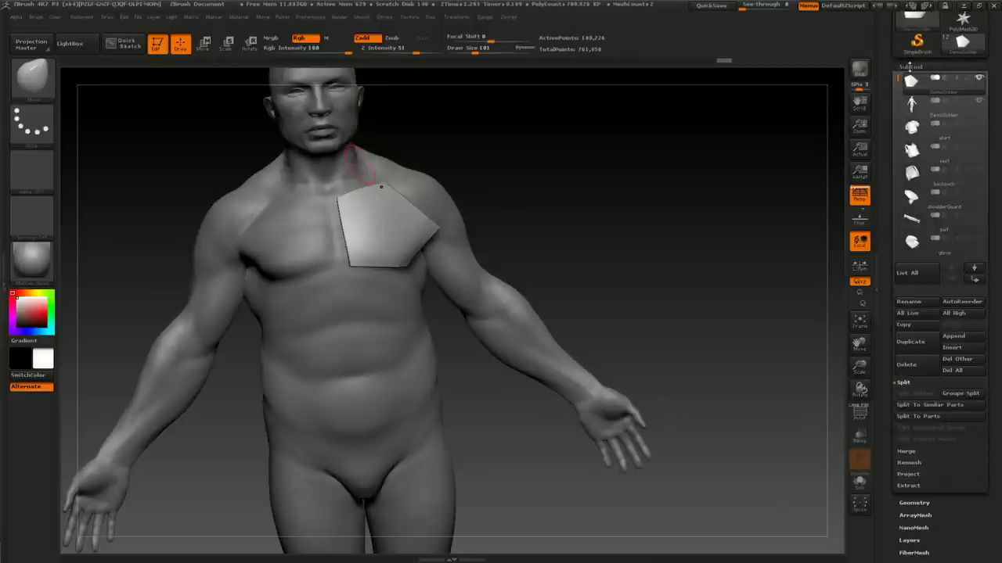
pyautogui.click(914, 344)
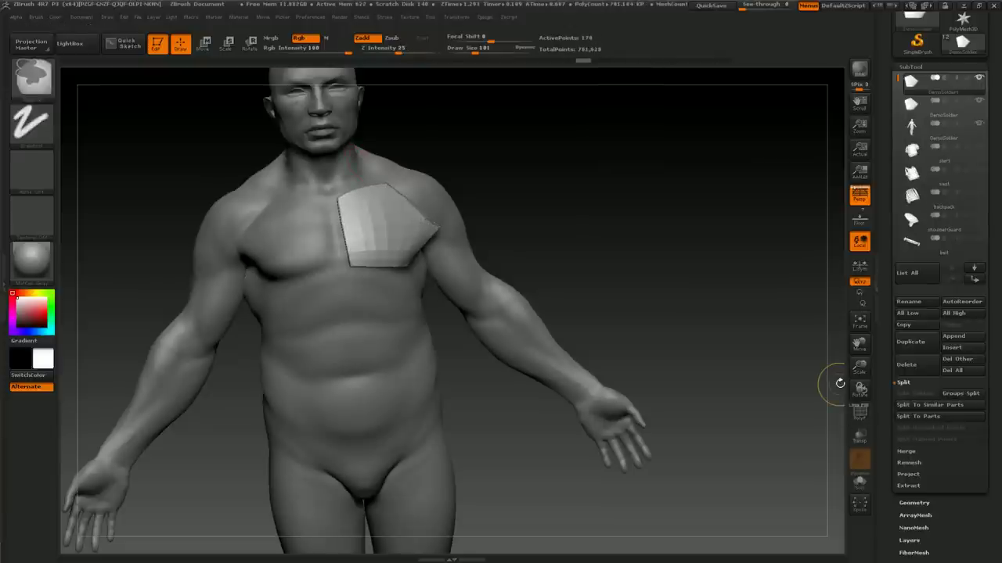
pyautogui.hotkey('shift', 'd')
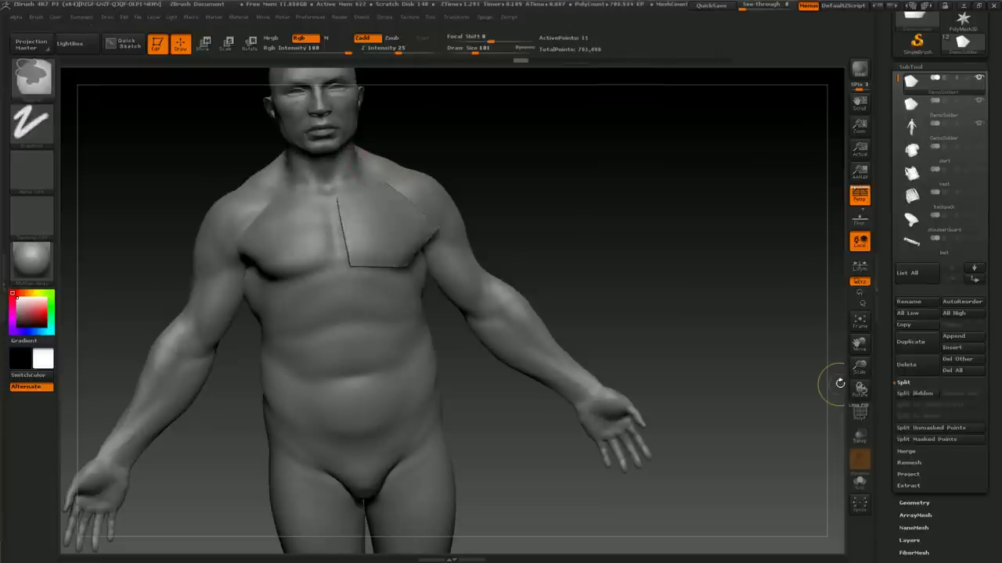
pyautogui.press('d')
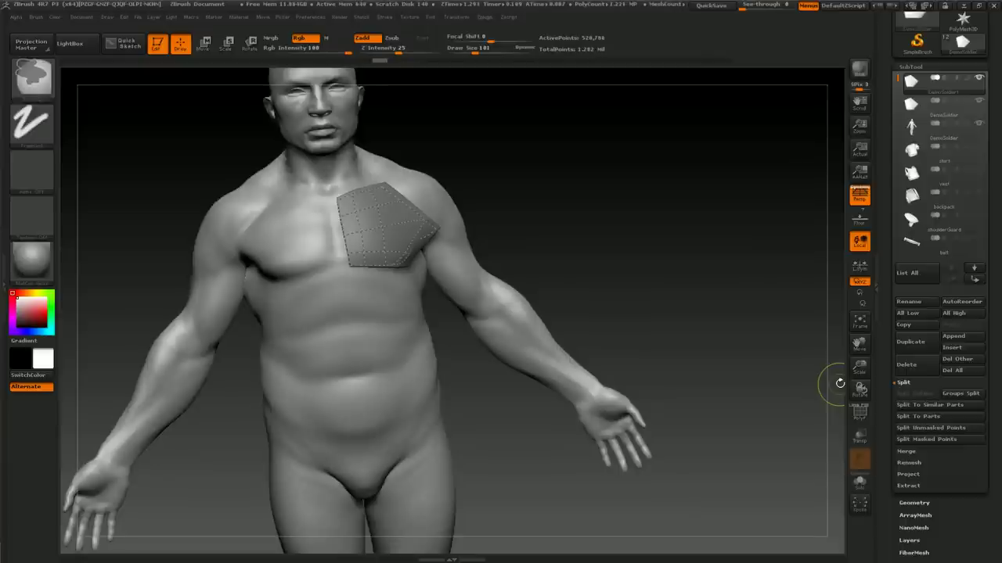
pyautogui.press('ctrl')
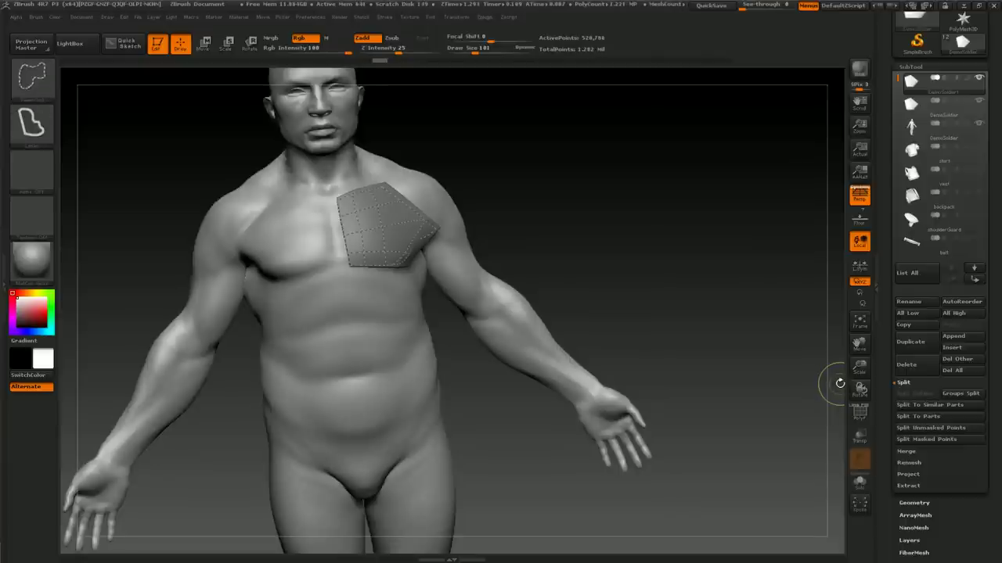
pyautogui.click(395, 58)
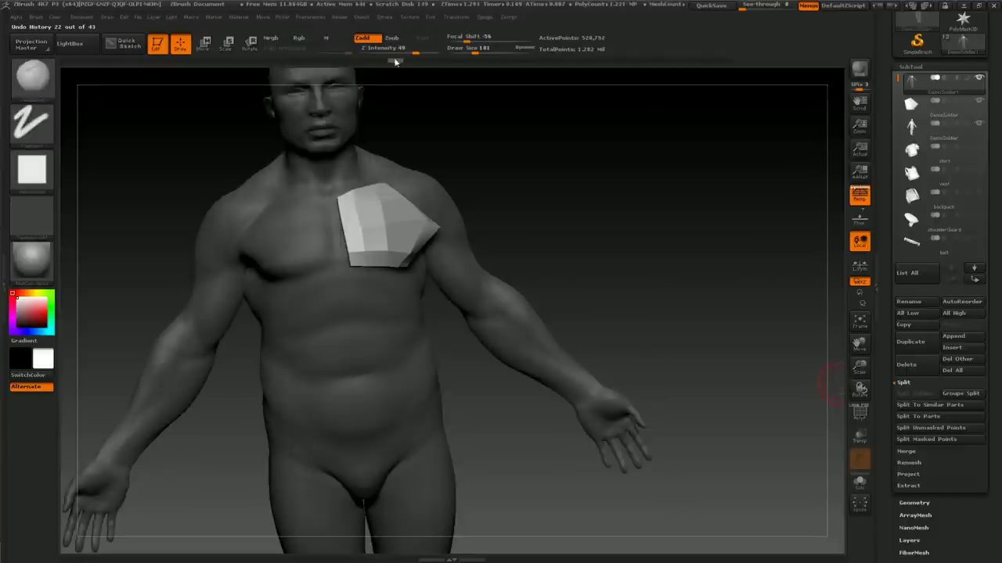
# Mirror the faceted plate onto the opposite pectoral and zoom in on both plates.
pyautogui.click(931, 67)
pyautogui.click(926, 179)
pyautogui.click(924, 202)
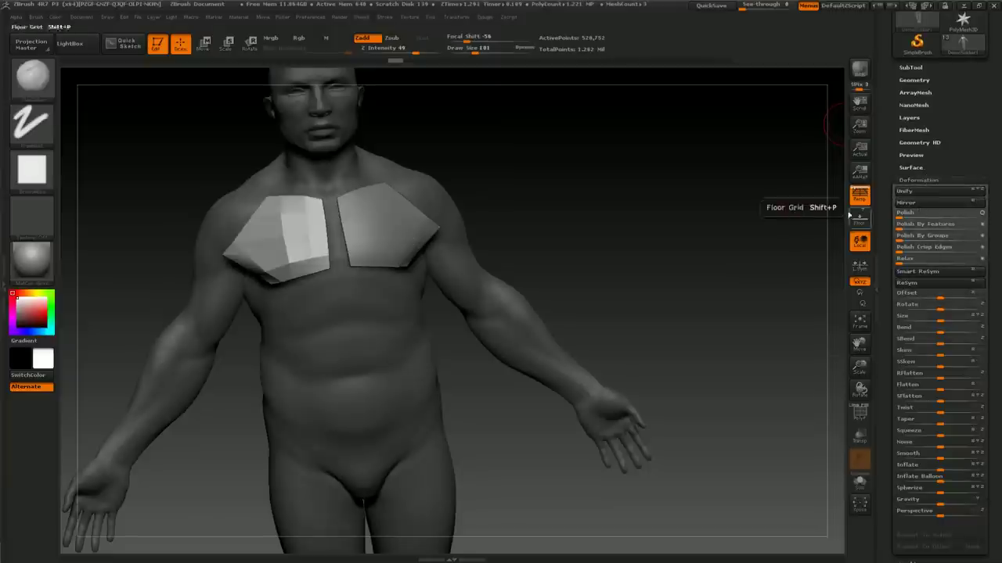
pyautogui.moveTo(649, 192); pyautogui.dragTo(383, 218)
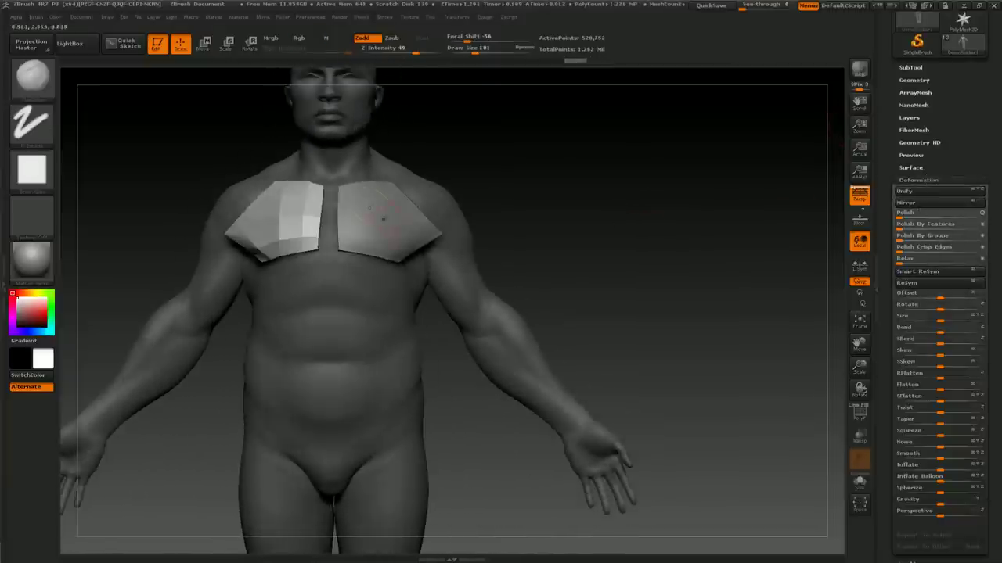
pyautogui.scroll(3, 382, 218)
pyautogui.moveTo(258, 196)
pyautogui.keyDown('alt'); pyautogui.mouseDown()
pyautogui.moveTo(207, 183)
pyautogui.moveTo(217, 213)
pyautogui.moveTo(211, 190)
pyautogui.mouseUp(); pyautogui.keyUp('alt')
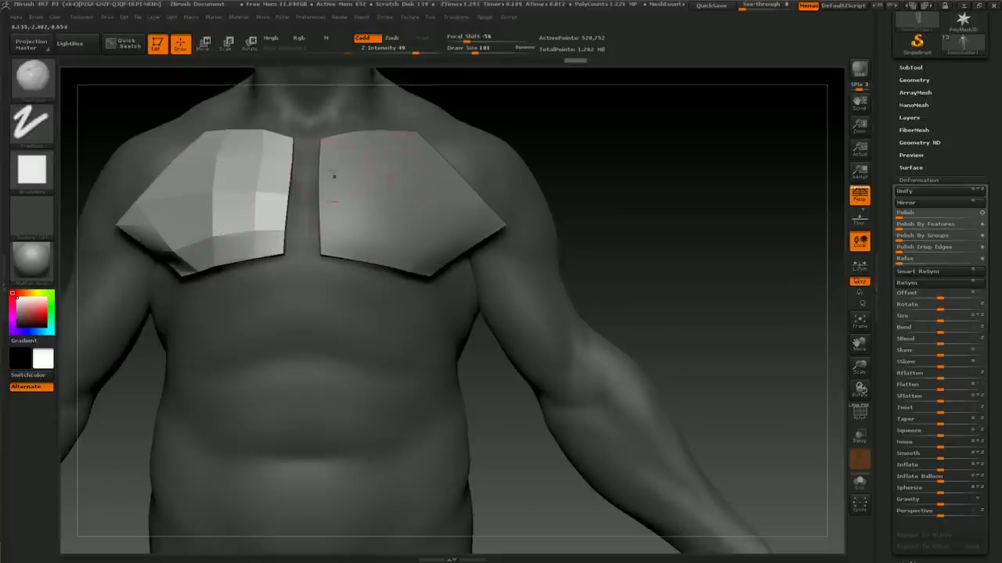
# Smooth the plate and turn on PolyFrame, showing the orange and white polygroups with wireframe.
pyautogui.keyDown('shift'); pyautogui.moveTo(239, 186); pyautogui.dragTo(239, 190); pyautogui.keyUp('shift')
pyautogui.press('shift')
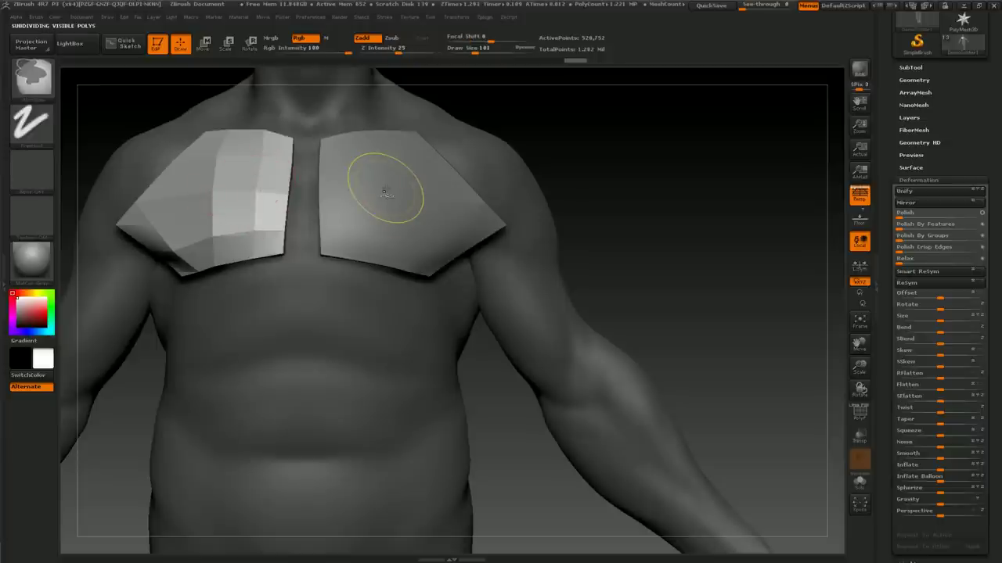
pyautogui.press('shift')
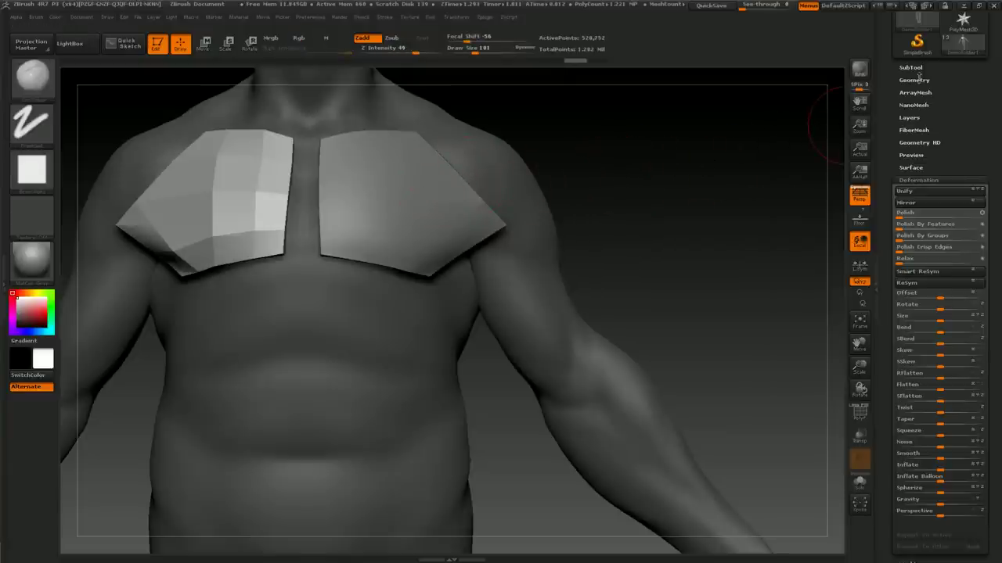
pyautogui.click(914, 79)
pyautogui.moveTo(569, 185)
pyautogui.mouseDown()
pyautogui.moveTo(610, 221)
pyautogui.moveTo(599, 214)
pyautogui.mouseUp()
pyautogui.hotkey('ctrl', 'd')
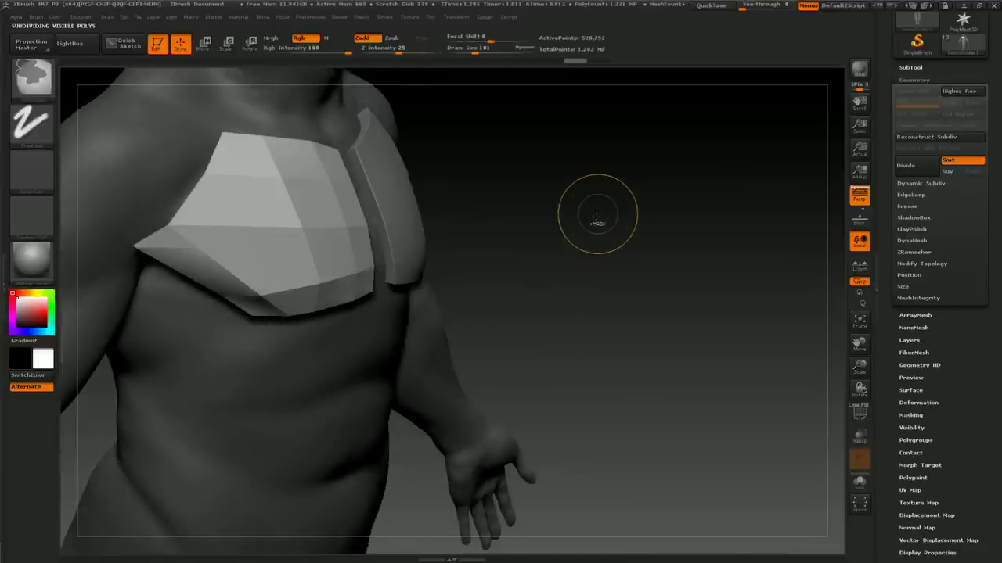
pyautogui.hotkey('ctrl', 'shift')
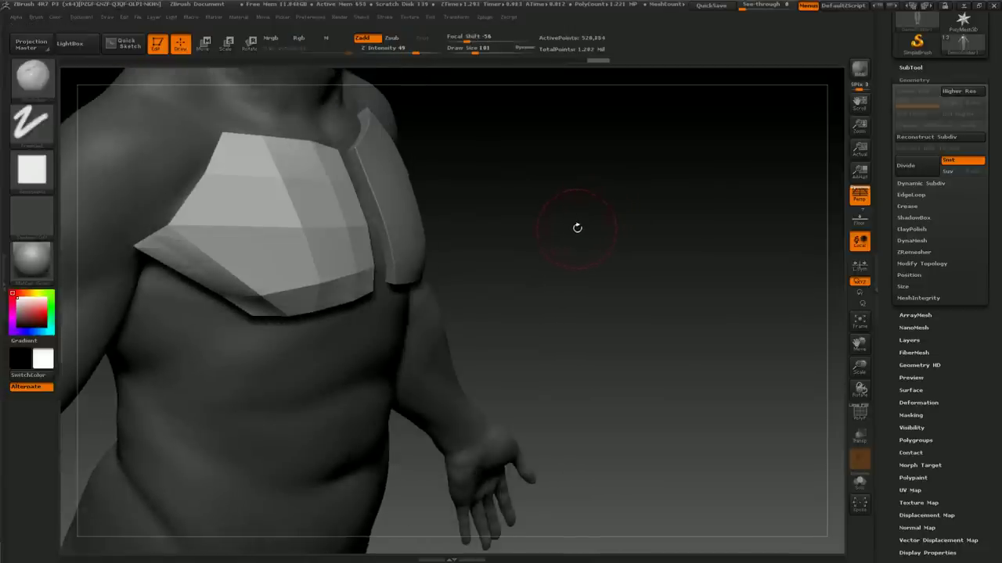
pyautogui.hotkey('shift', 'f')
pyautogui.moveTo(496, 230)
pyautogui.mouseDown()
pyautogui.moveTo(490, 220)
pyautogui.moveTo(525, 257)
pyautogui.moveTo(497, 240)
pyautogui.mouseUp()
# Reload the full DemoSoldier tool with its subtools.
pyautogui.scroll(3, 927, 76)
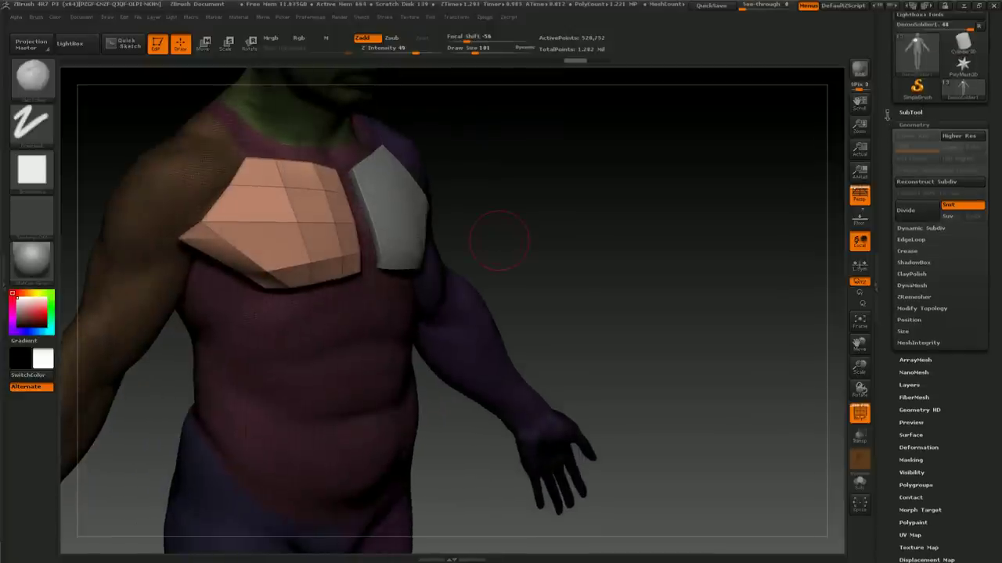
pyautogui.scroll(2, 928, 93)
pyautogui.click(919, 193)
pyautogui.click(910, 211)
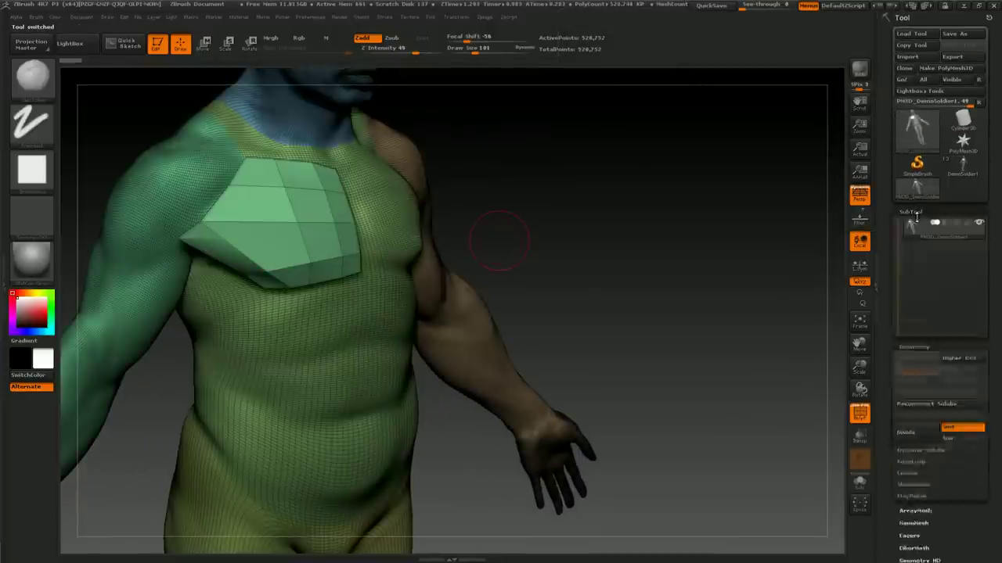
pyautogui.scroll(-2, 891, 185)
pyautogui.scroll(-2, 891, 185)
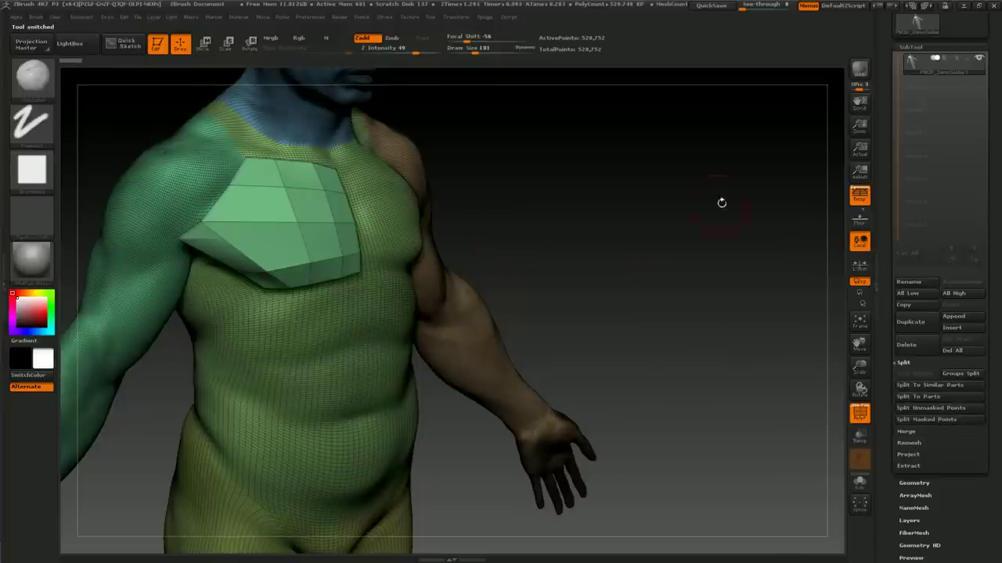
pyautogui.scroll(3, 893, 70)
pyautogui.click(960, 67)
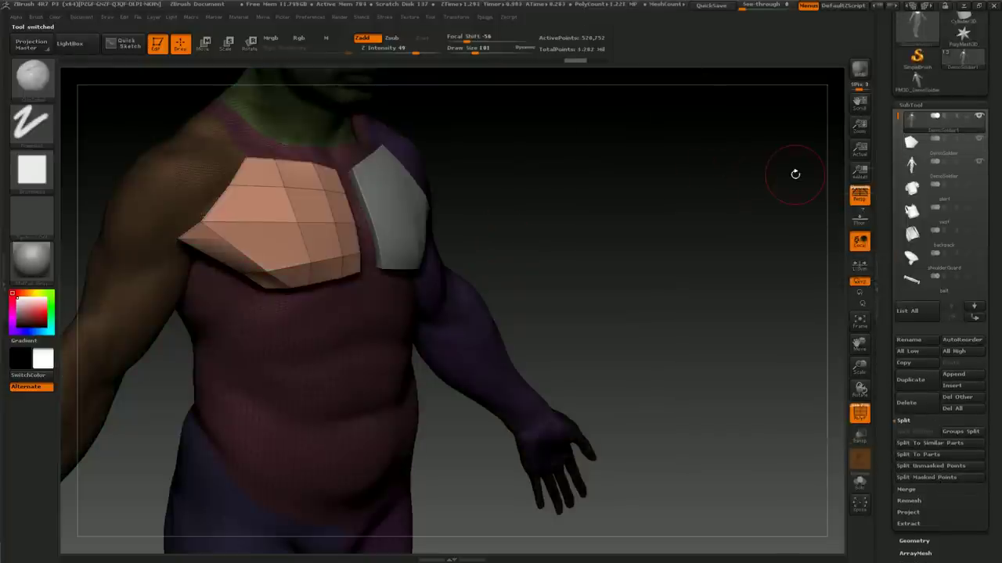
# Split off the faceted plate, move it below DemoSoldier1, and show the Geometry crease options.
pyautogui.click(929, 478)
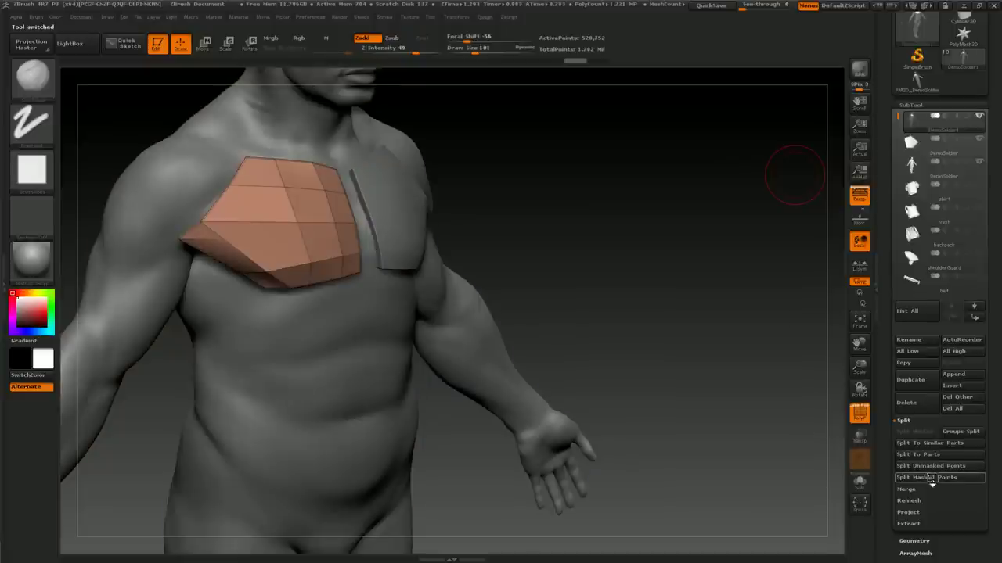
pyautogui.click(974, 306)
pyautogui.moveTo(508, 208)
pyautogui.mouseDown()
pyautogui.moveTo(584, 217)
pyautogui.moveTo(533, 216)
pyautogui.mouseUp()
pyautogui.hotkey('ctrl', 'd')
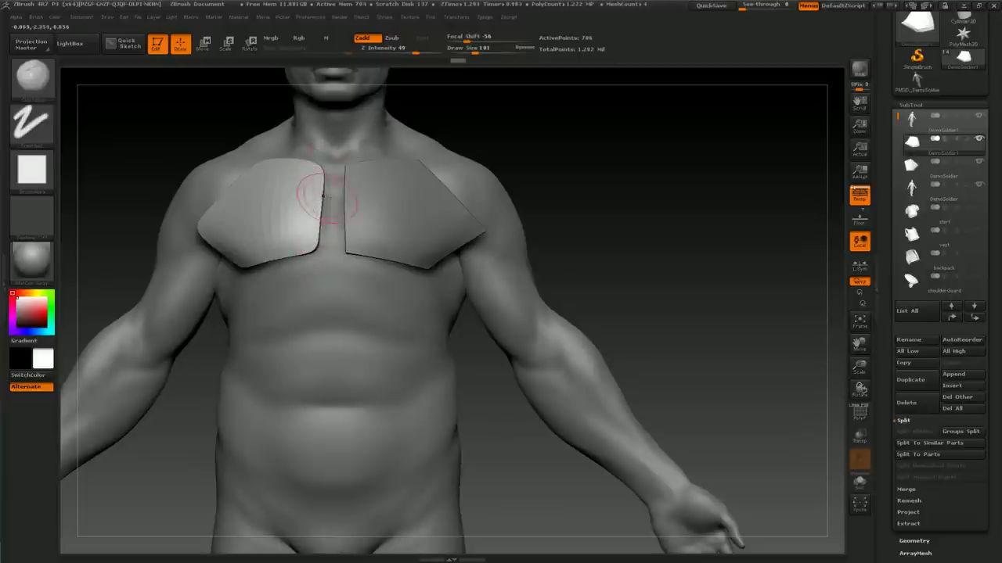
pyautogui.press('ctrl')
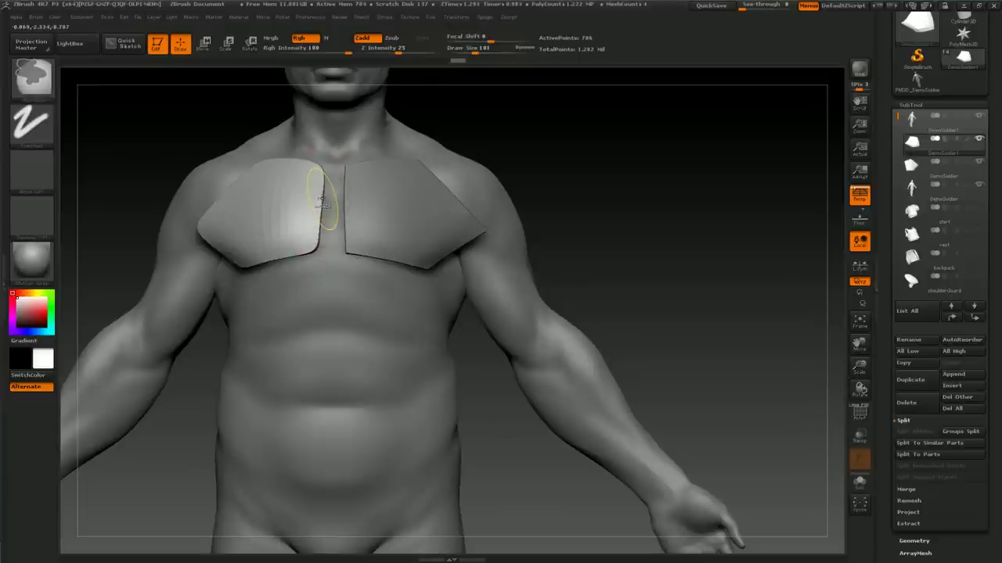
pyautogui.click(918, 105)
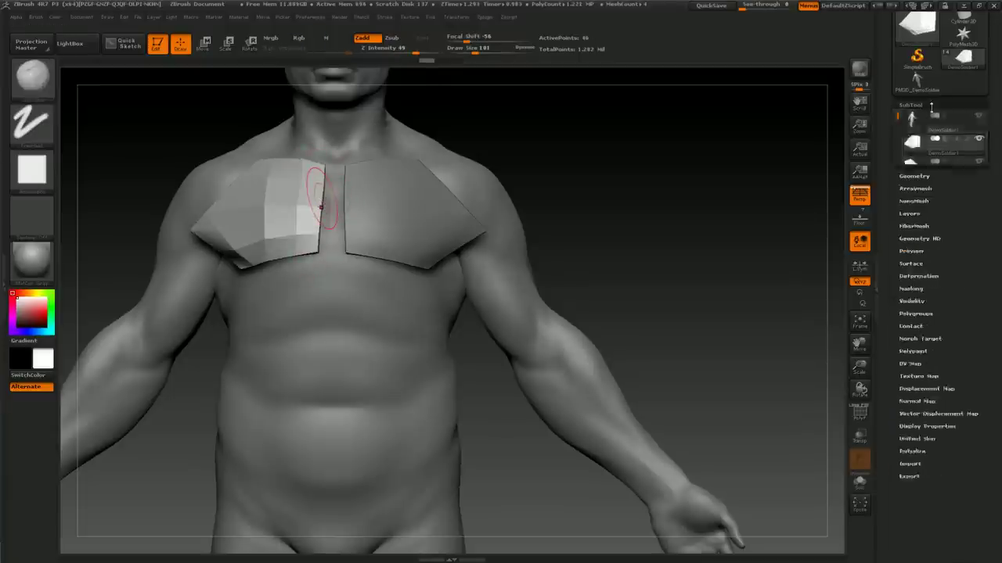
pyautogui.click(933, 118)
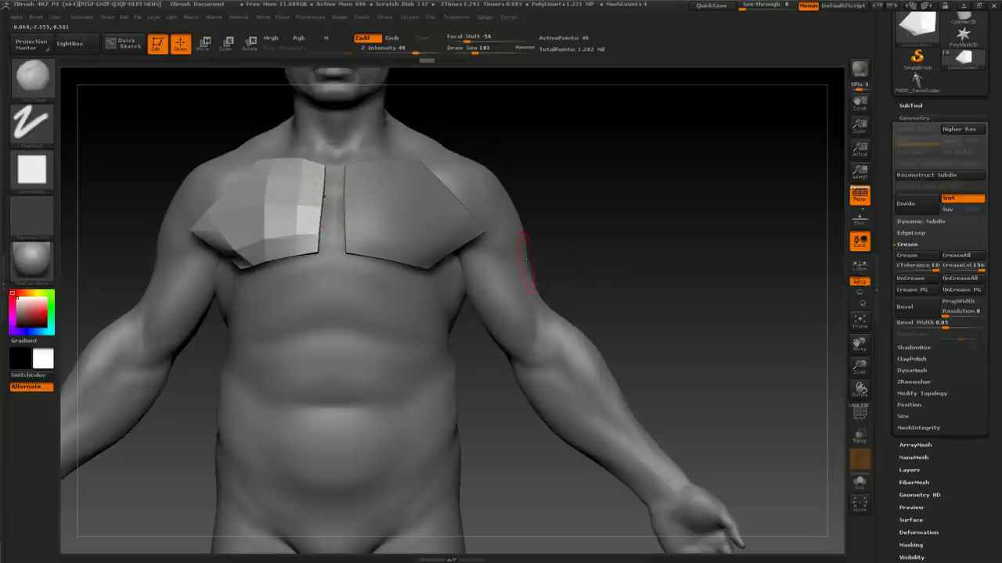
# Subdivide the creased plate to SDiv 3 and sculpt faint vertical bands across it.
pyautogui.press('ctrl')
pyautogui.hotkey('ctrl', 'd')
pyautogui.hotkey('ctrl', 'd')
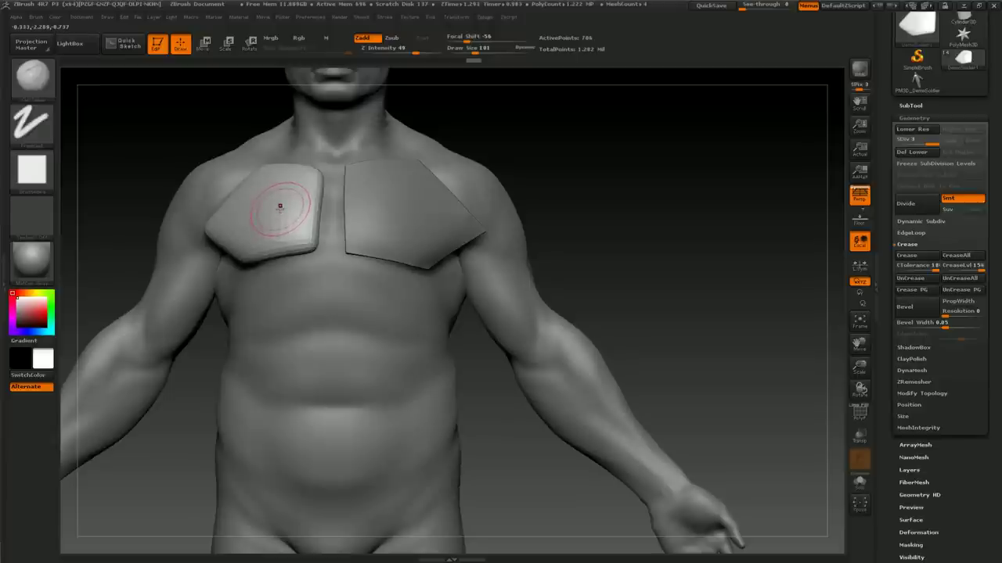
pyautogui.moveTo(279, 207); pyautogui.dragTo(374, 199)
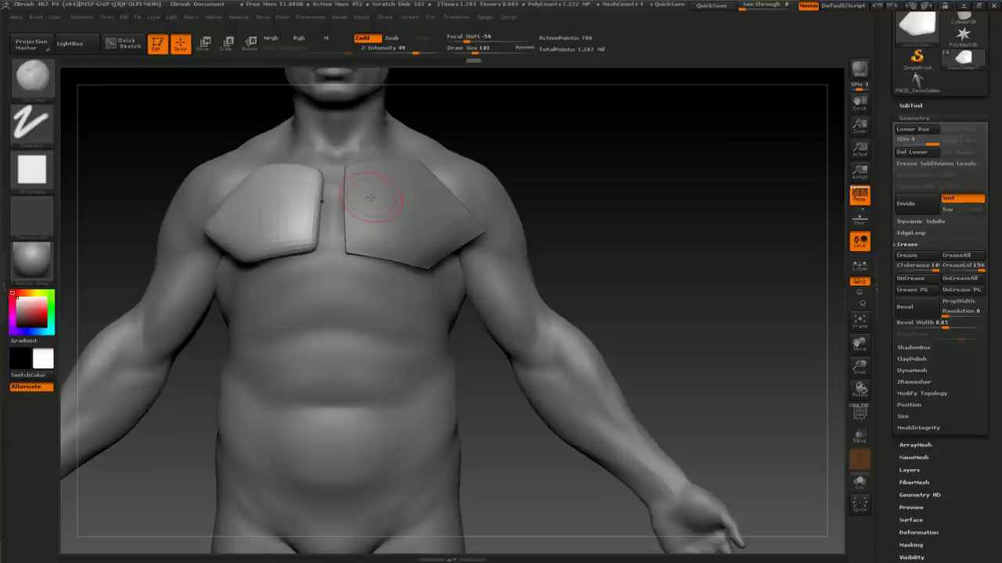
pyautogui.keyDown('alt'); pyautogui.click(438, 301); pyautogui.keyUp('alt')
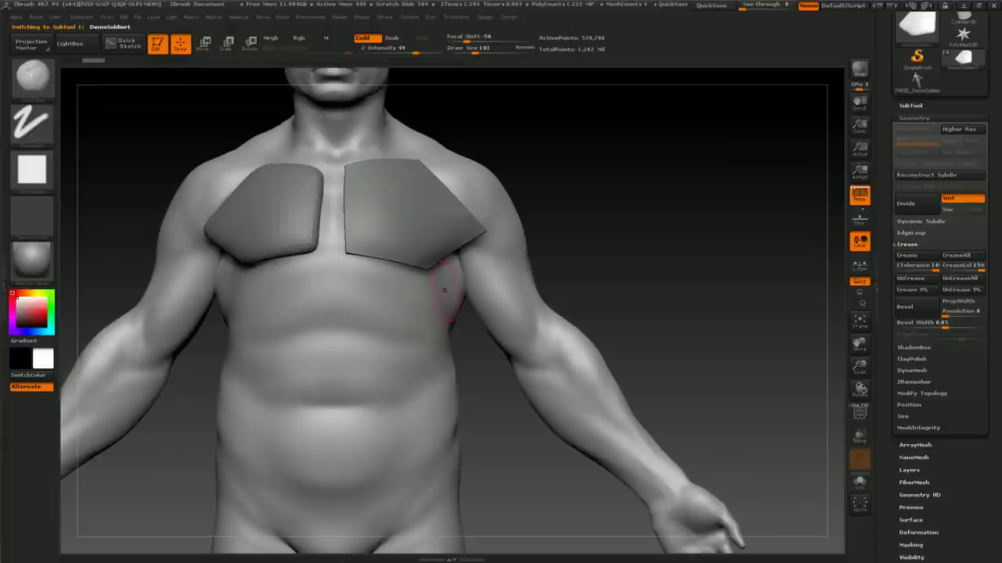
# With the Topology brush at Draw Size 75, outline a square grid on the abdomen.
pyautogui.press('b')
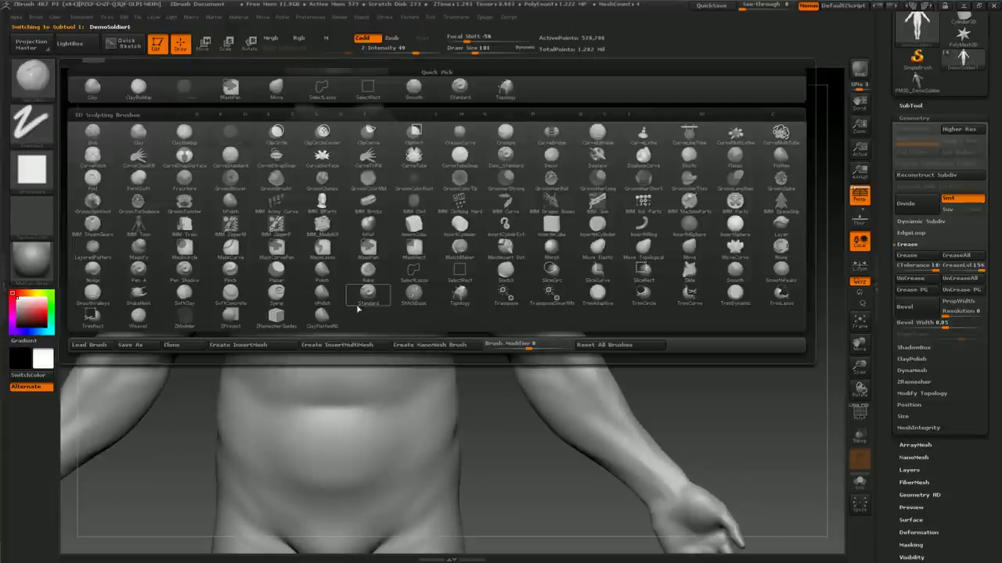
pyautogui.click(461, 299)
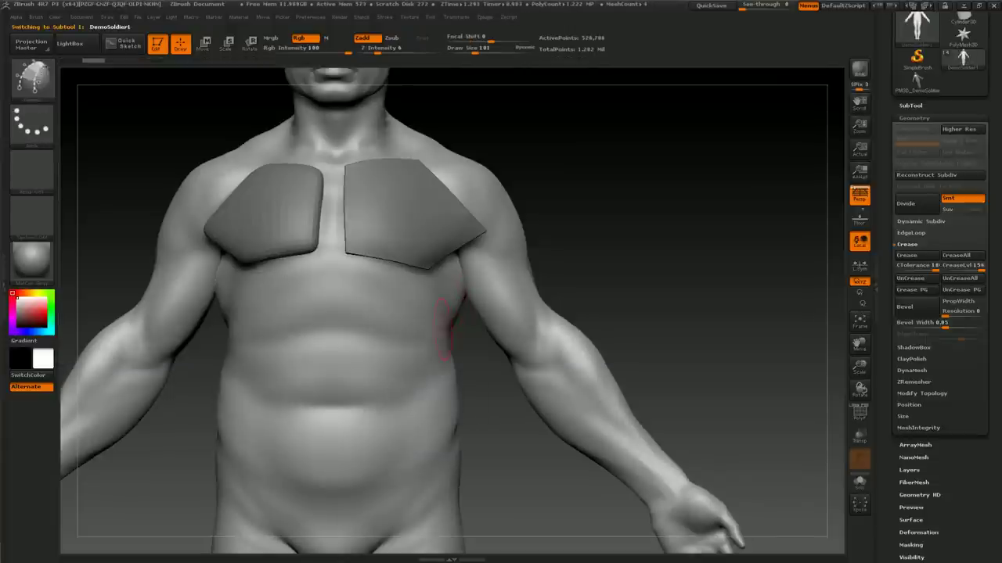
pyautogui.press('s')
pyautogui.click(290, 324)
pyautogui.moveTo(280, 279); pyautogui.dragTo(276, 407)
pyautogui.moveTo(242, 377); pyautogui.dragTo(370, 372)
pyautogui.moveTo(351, 270); pyautogui.dragTo(356, 411)
pyautogui.moveTo(243, 302); pyautogui.dragTo(392, 305)
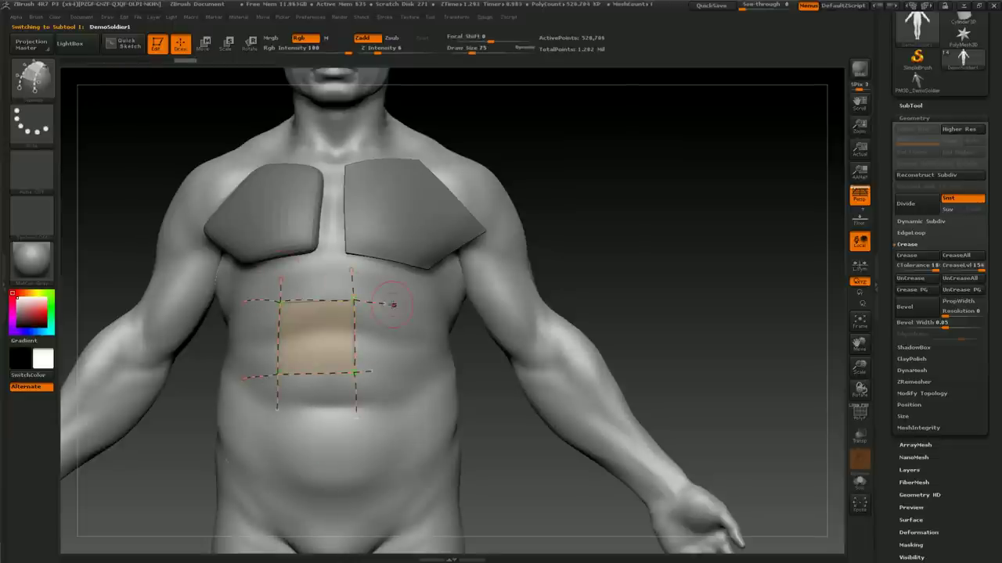
# Convert the outlined square into a solid mesh patch and orbit to inspect it.
pyautogui.keyDown('alt'); pyautogui.moveTo(394, 305); pyautogui.dragTo(387, 273, button='right'); pyautogui.keyUp('alt')
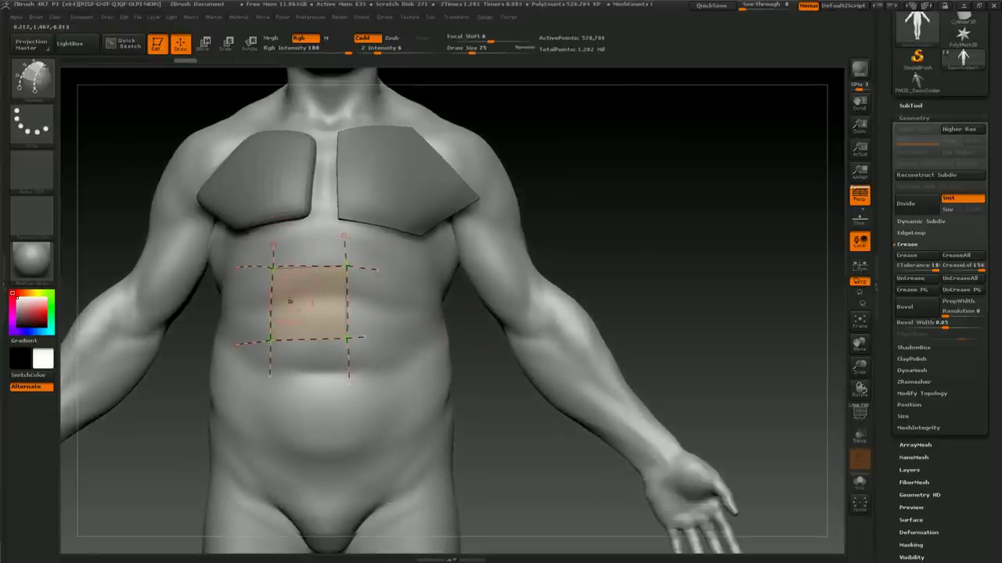
pyautogui.click(392, 293)
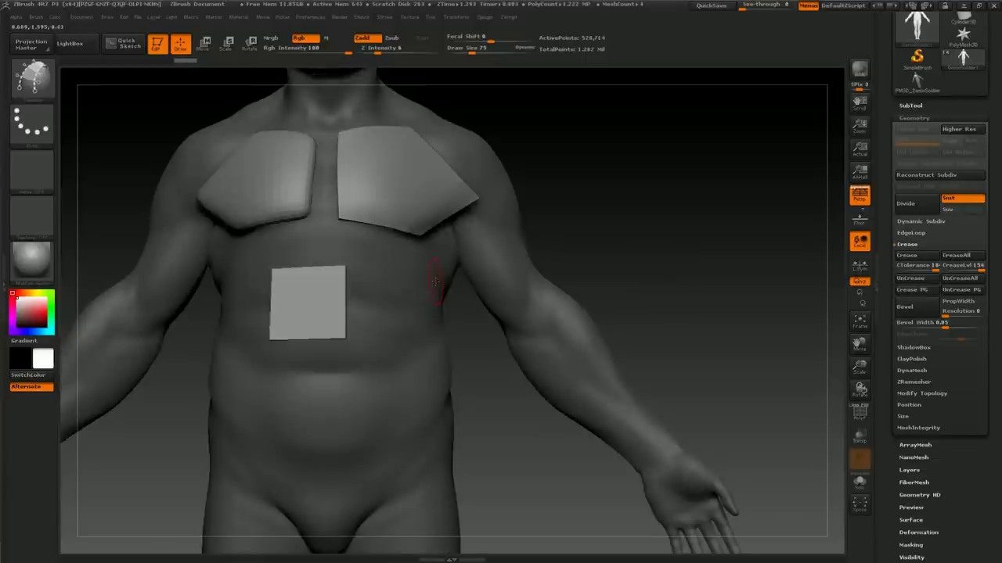
pyautogui.moveTo(573, 231); pyautogui.dragTo(560, 233, button='right')
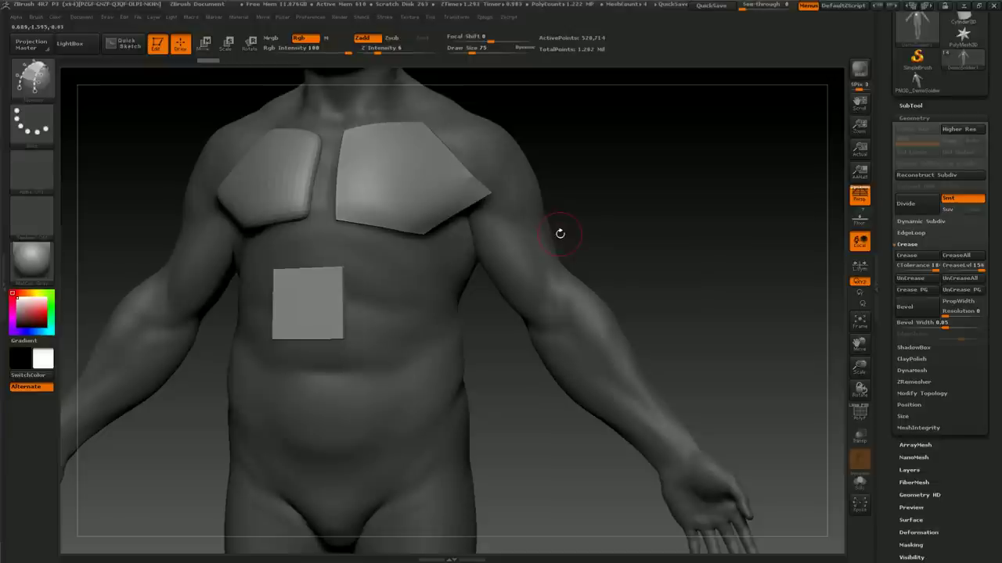
pyautogui.moveTo(558, 227); pyautogui.dragTo(543, 201, button='right')
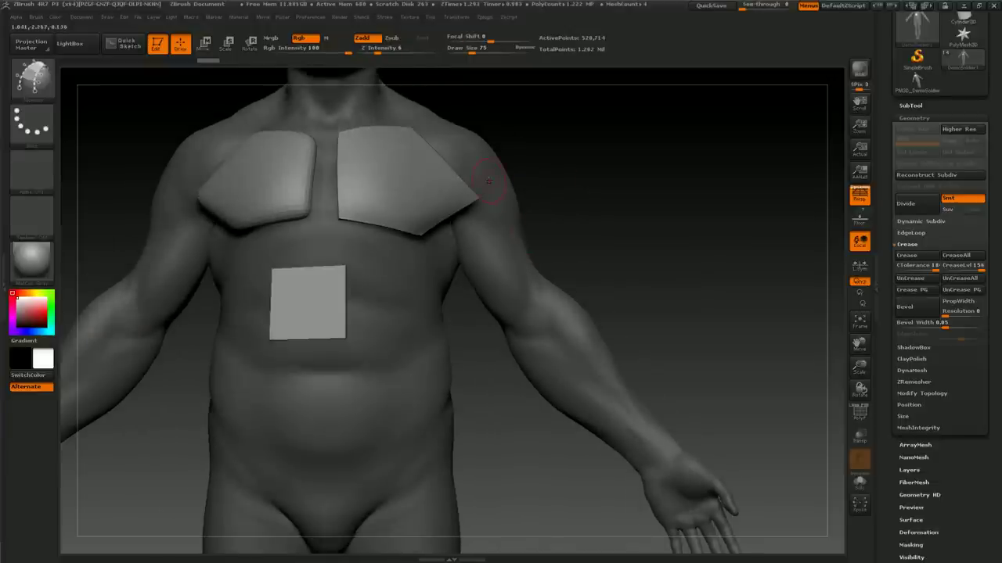